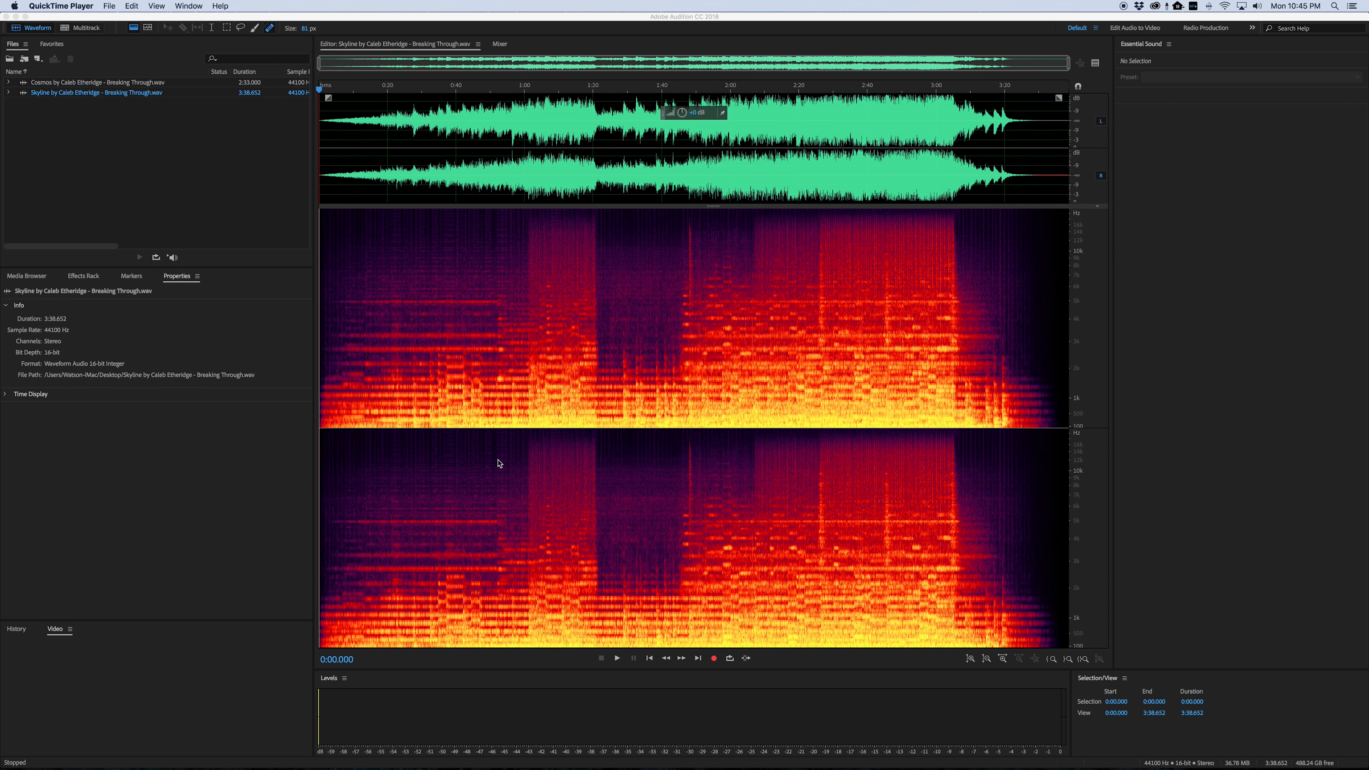
# Switch to Chrome and look over the Artlist home page, the stock music resources and the Breaking Through album page
pyautogui.click(771, 757)
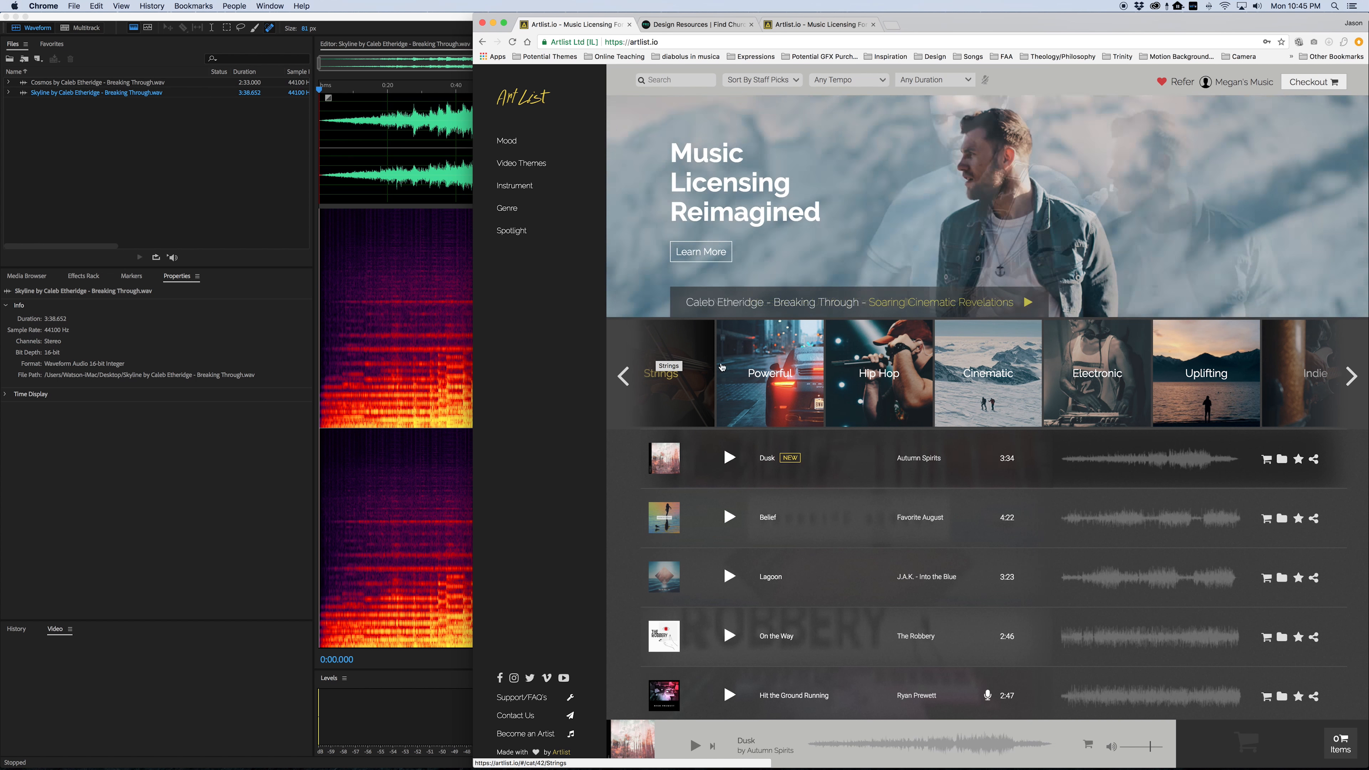
pyautogui.click(698, 25)
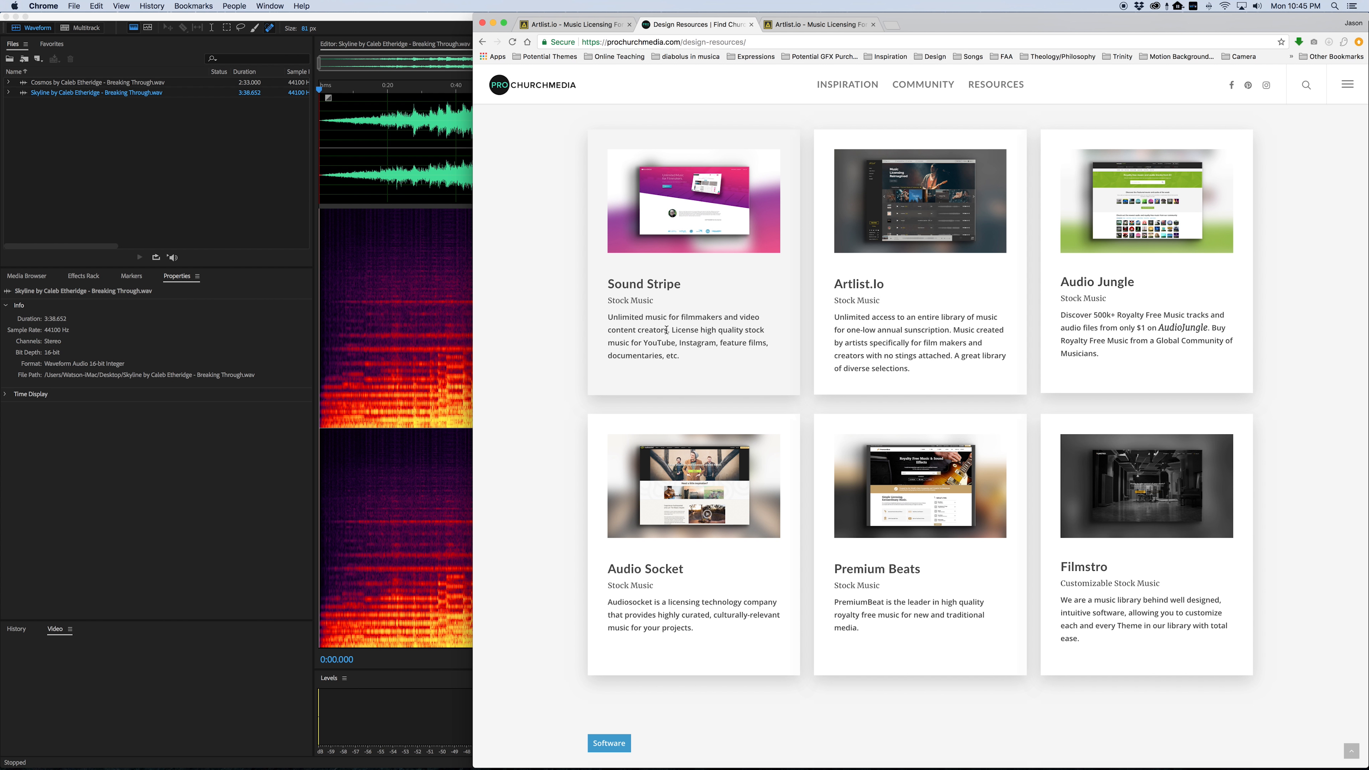
pyautogui.click(814, 24)
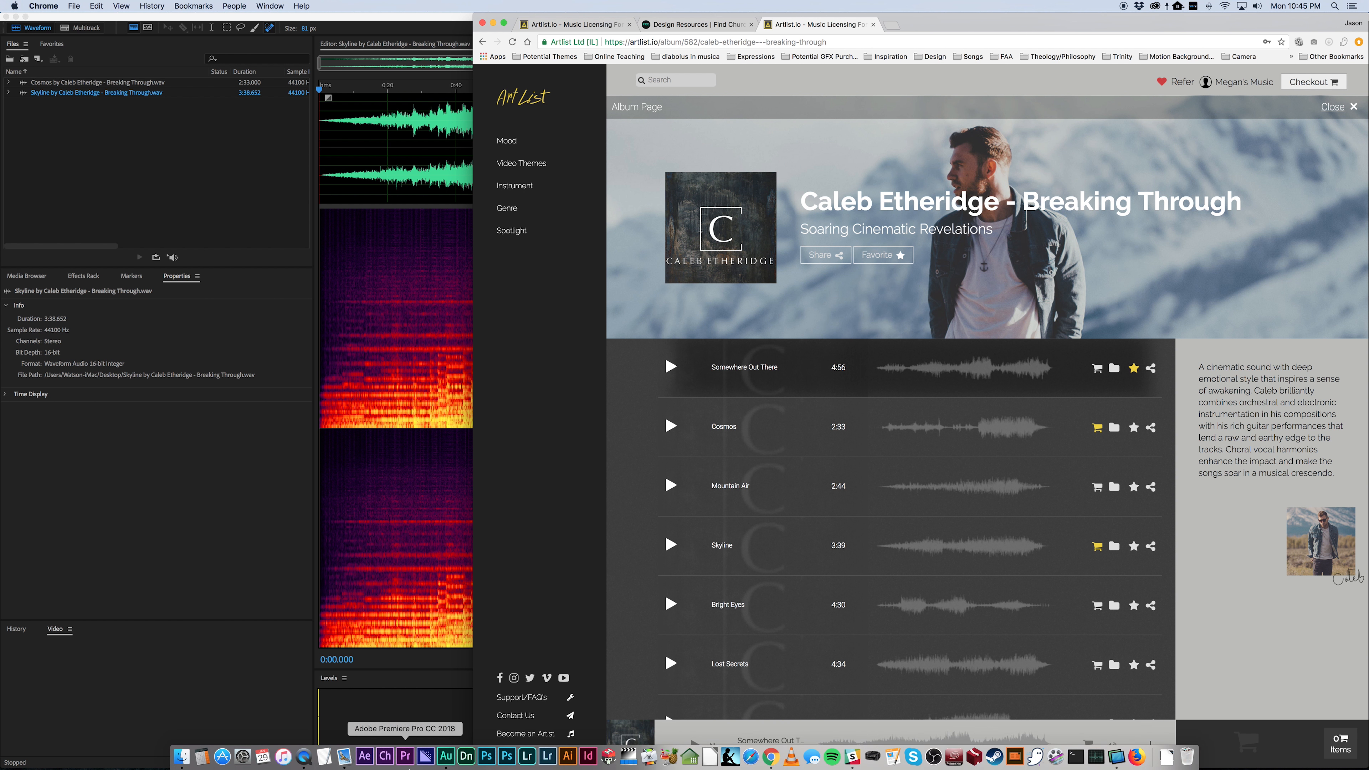
# Return to Adobe Audition and create a new multitrack session named Test, keeping the default settings
pyautogui.click(446, 761)
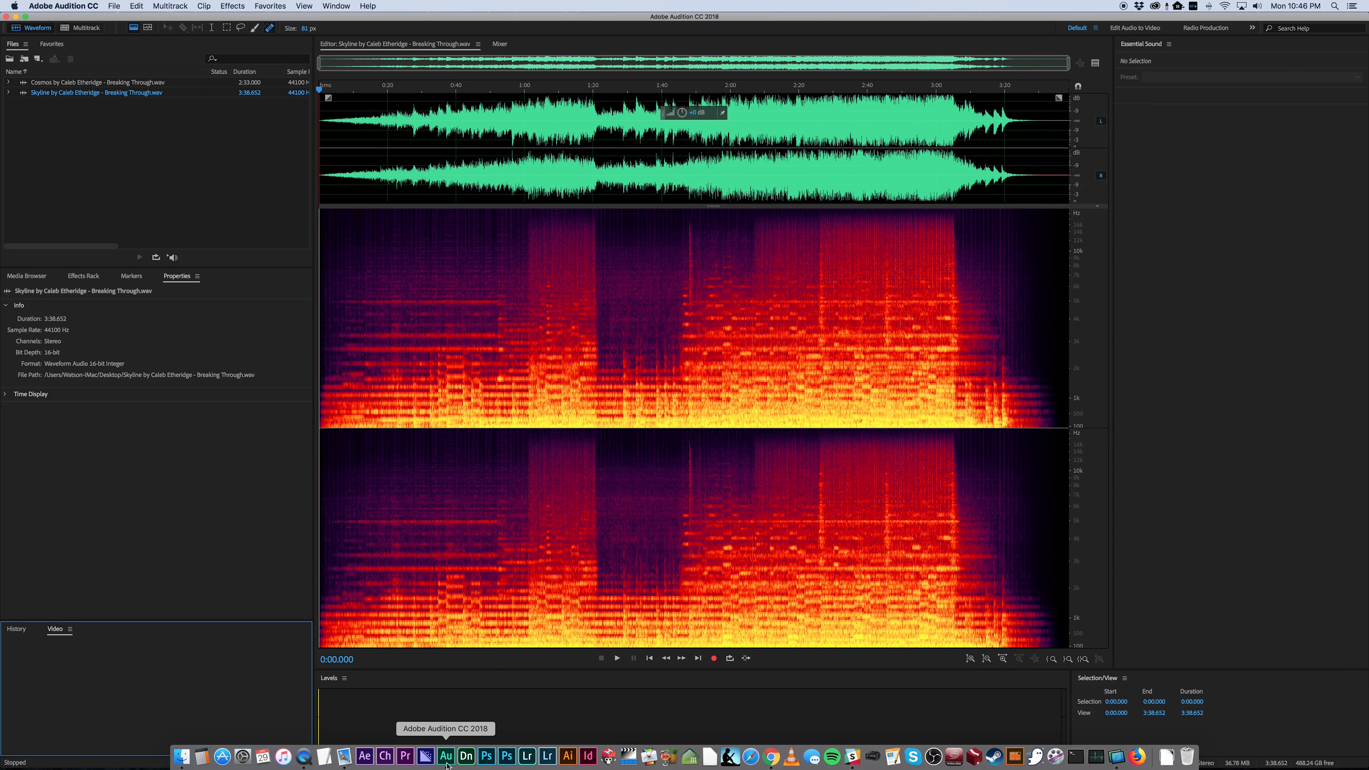
pyautogui.click(81, 28)
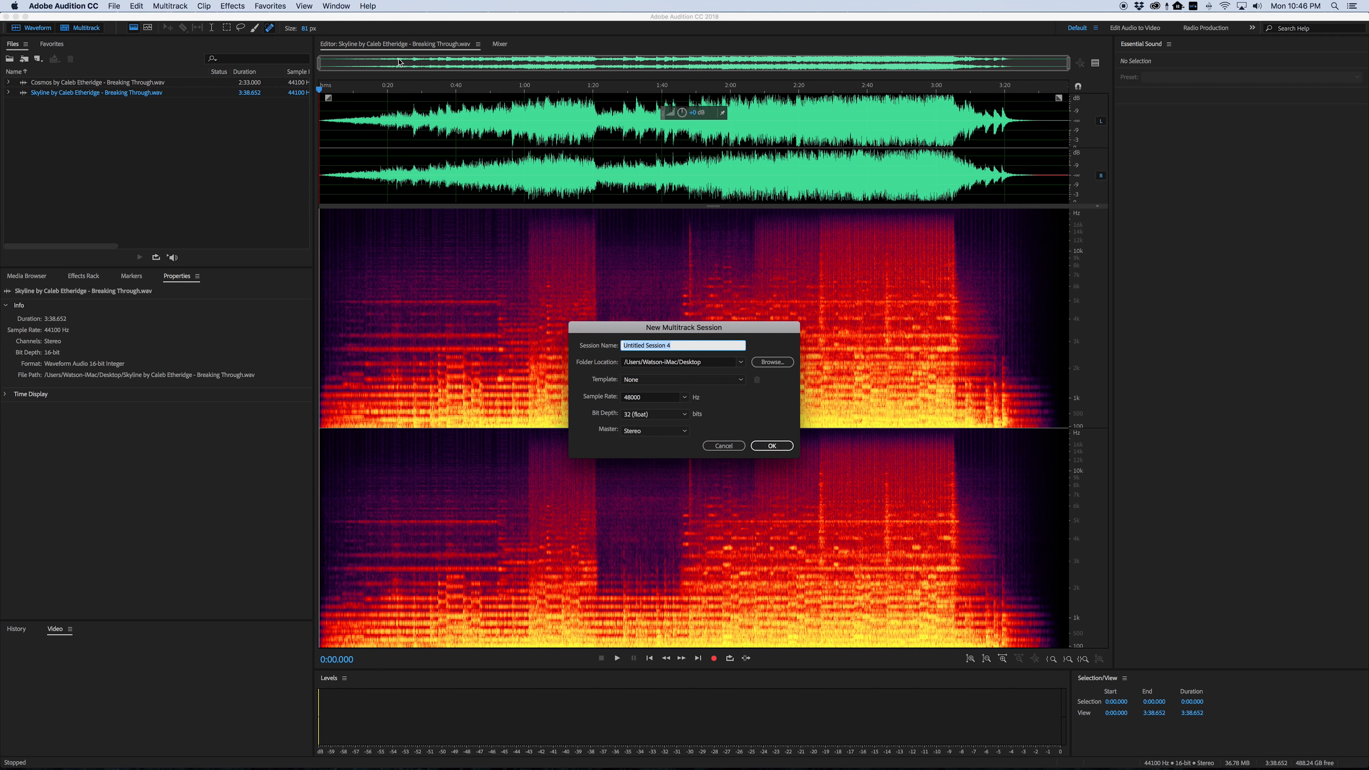
pyautogui.write('Test')
pyautogui.press('Return')
pyautogui.click(765, 407)
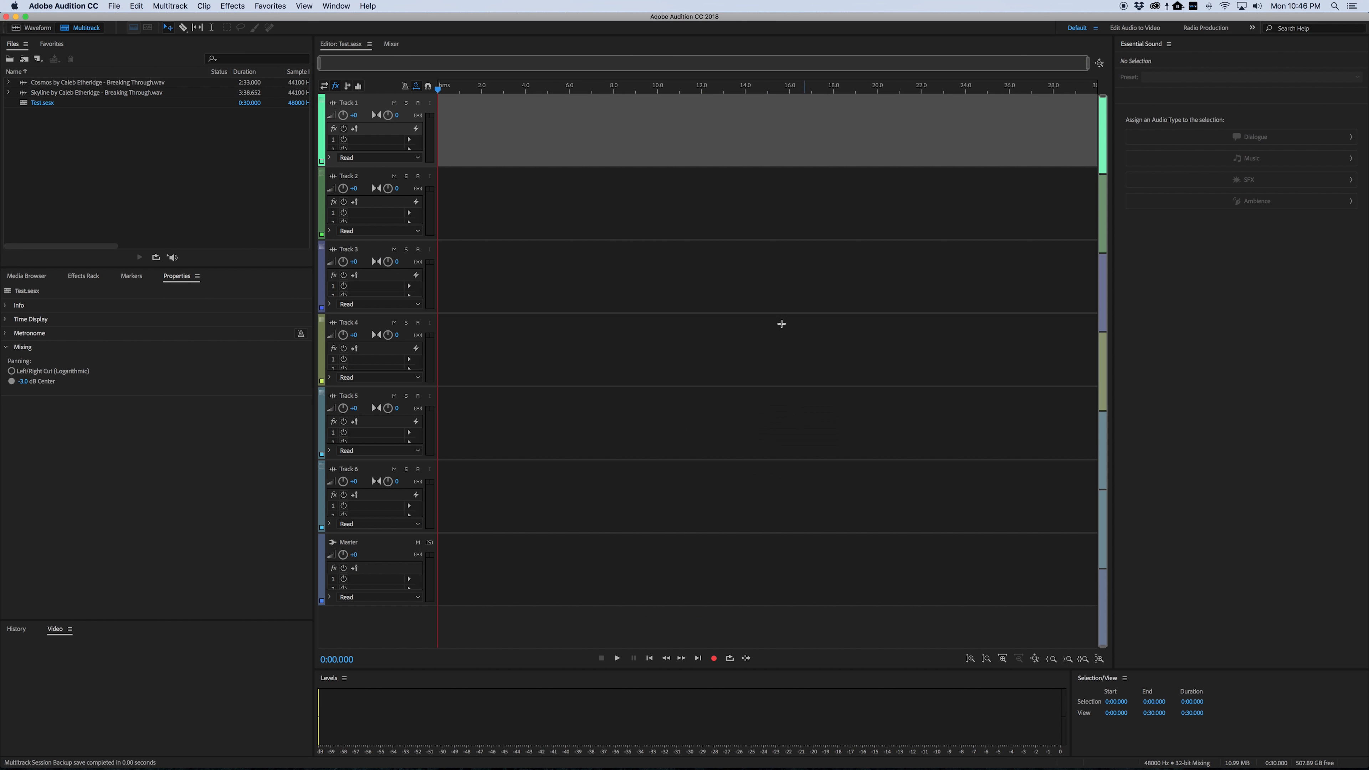
# Place the original Skyline audio file at the start of Track 1 and select its clip
pyautogui.moveTo(83, 95); pyautogui.dragTo(496, 130)
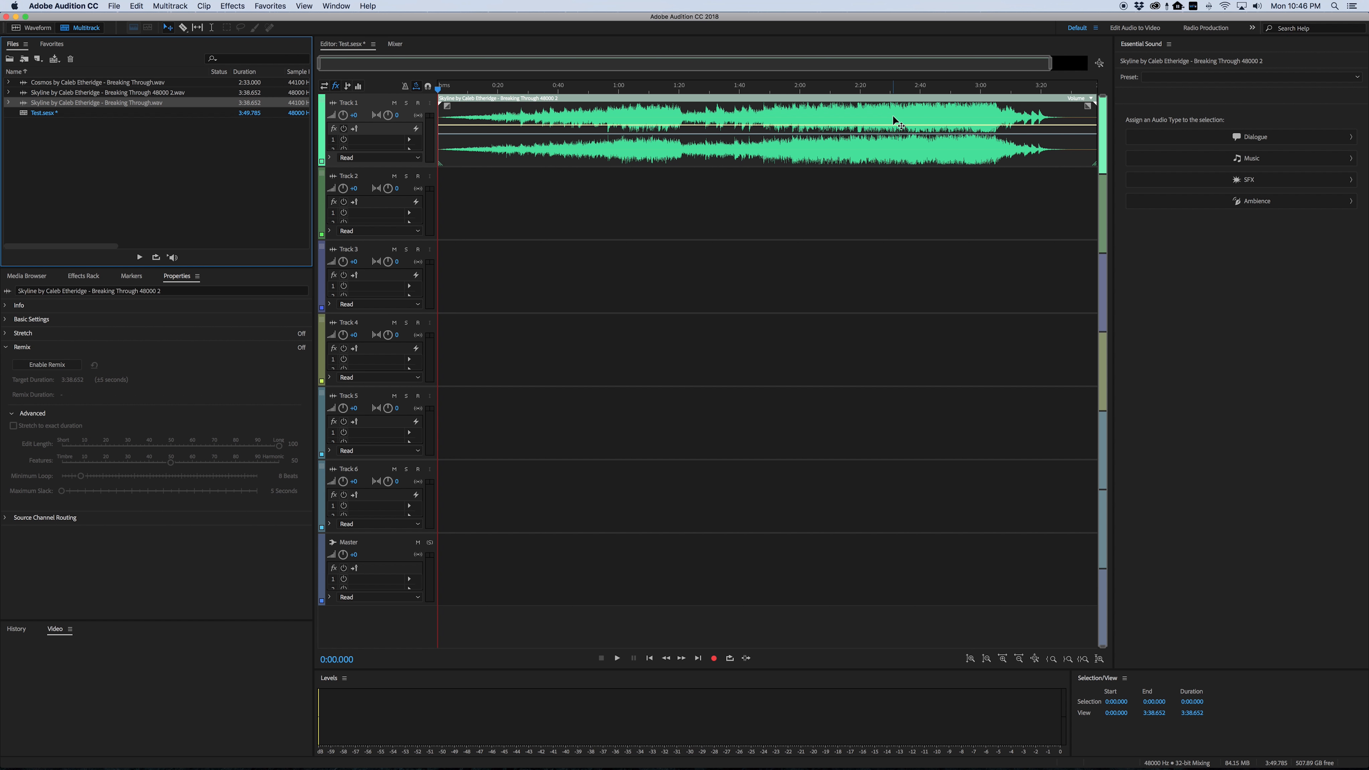
pyautogui.click(773, 158)
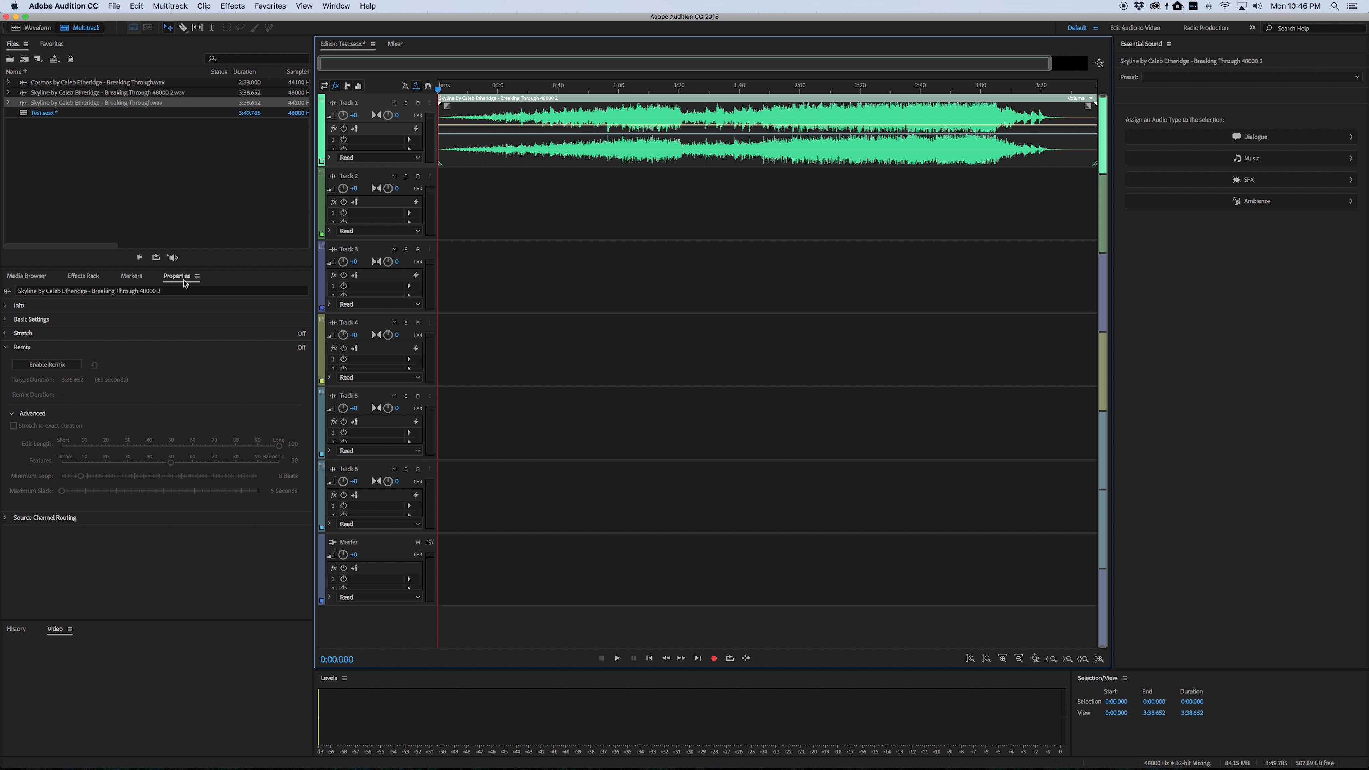
# Enable Remix on the Skyline clip and extend it to a target duration of about 5:20
pyautogui.click(47, 365)
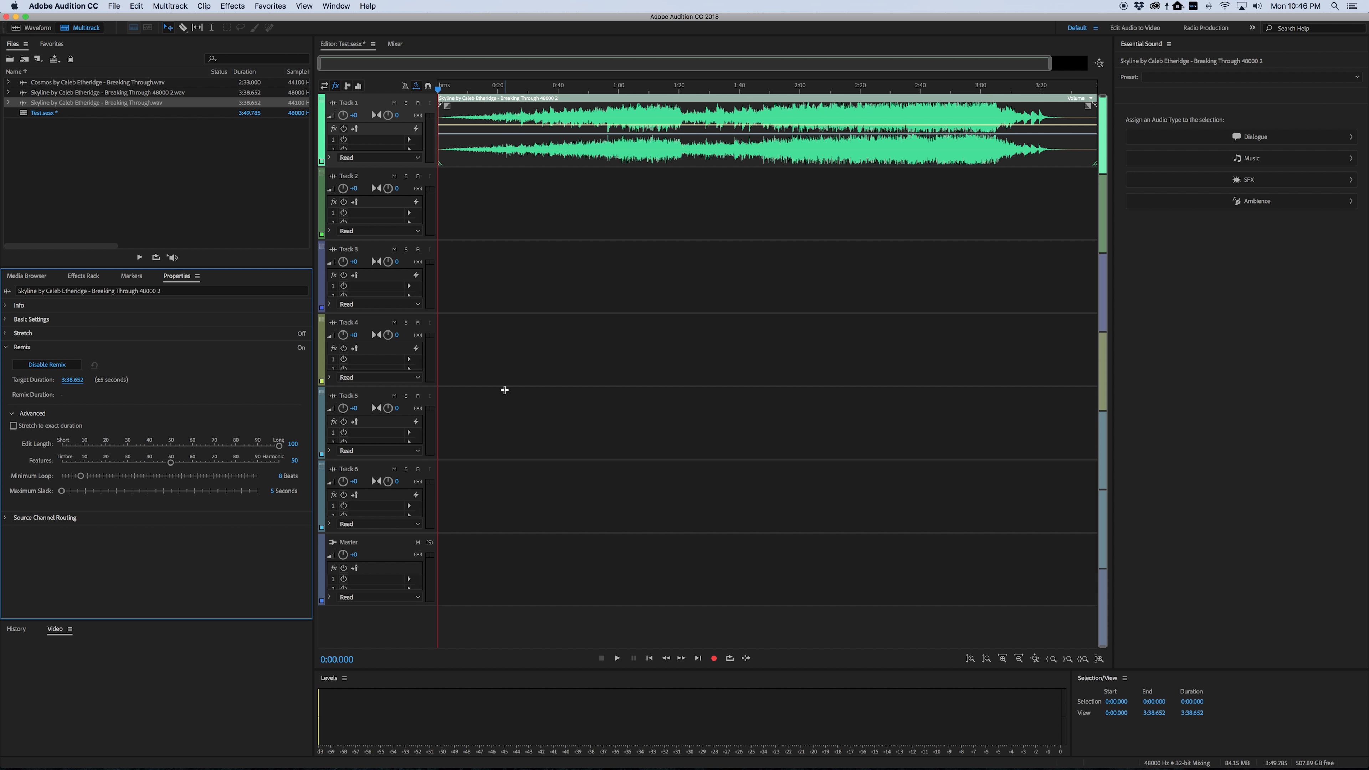
pyautogui.moveTo(1097, 108); pyautogui.dragTo(902, 109)
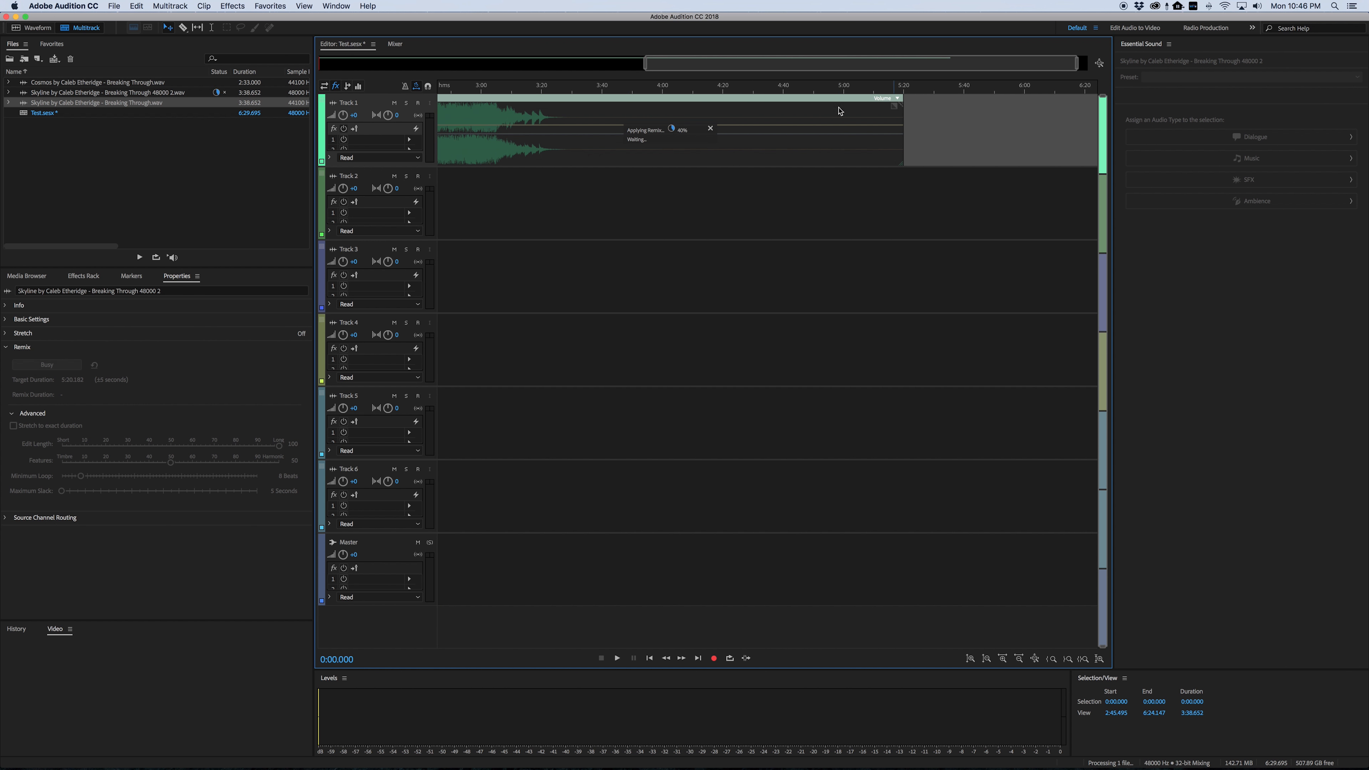
pyautogui.moveTo(647, 67); pyautogui.dragTo(399, 63)
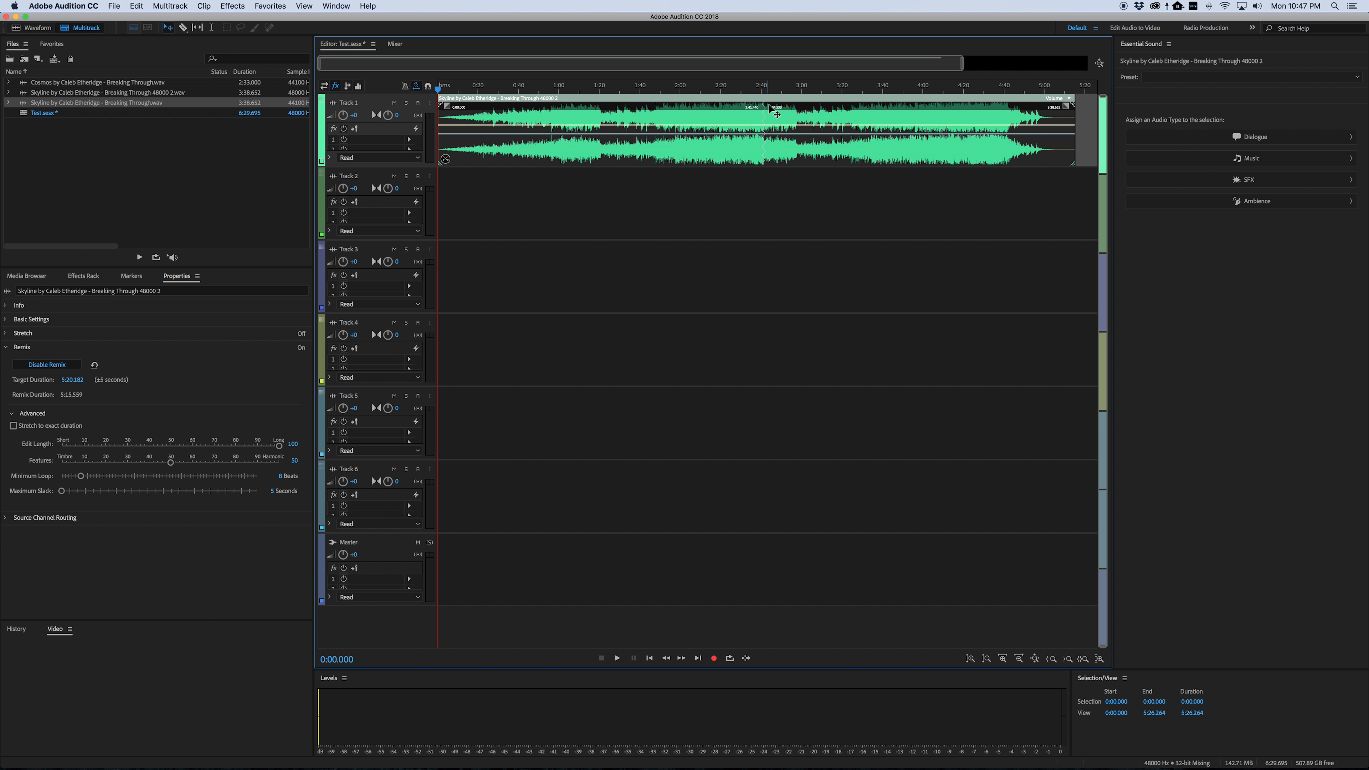
# Play back the Skyline remix's transition, starting from about 2:37 and again from about 2:39
pyautogui.click(755, 91)
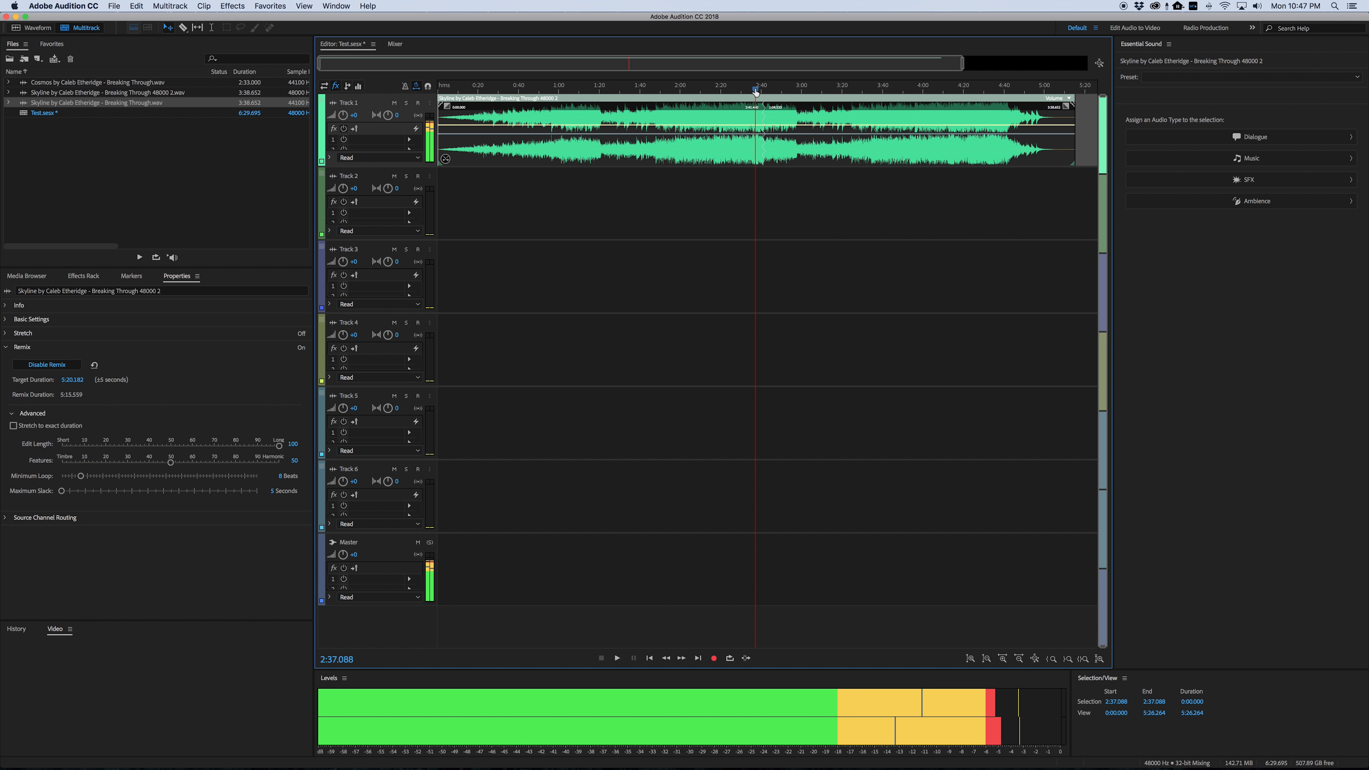
pyautogui.press('space')
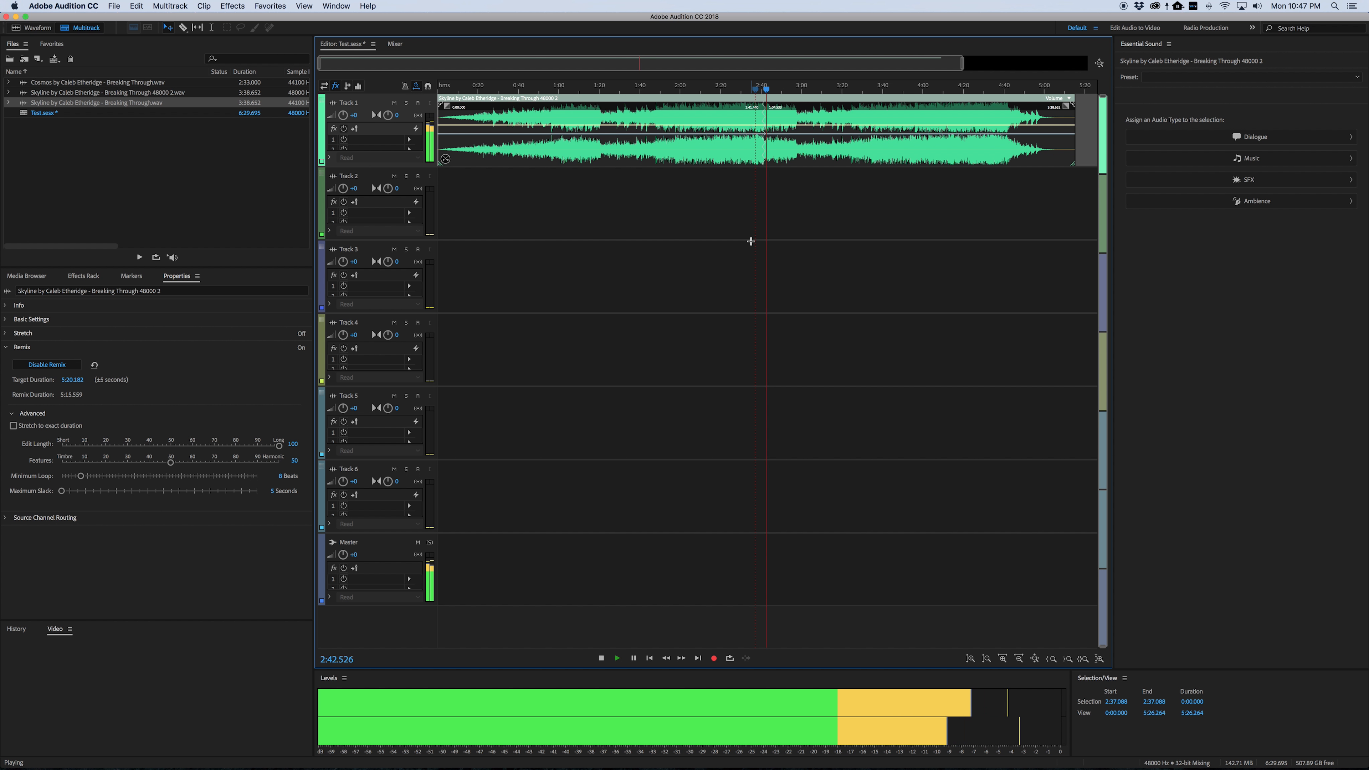
pyautogui.press('space')
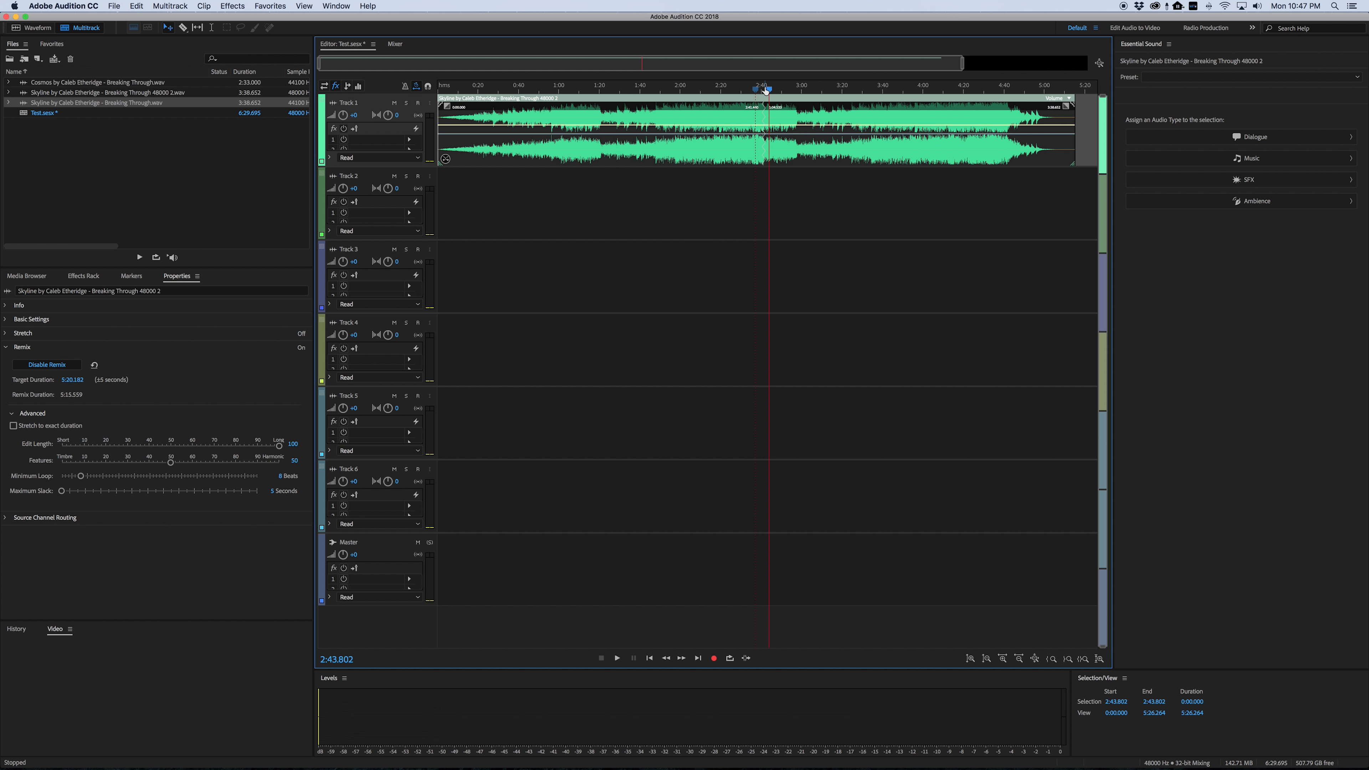
pyautogui.click(760, 89)
pyautogui.press('space')
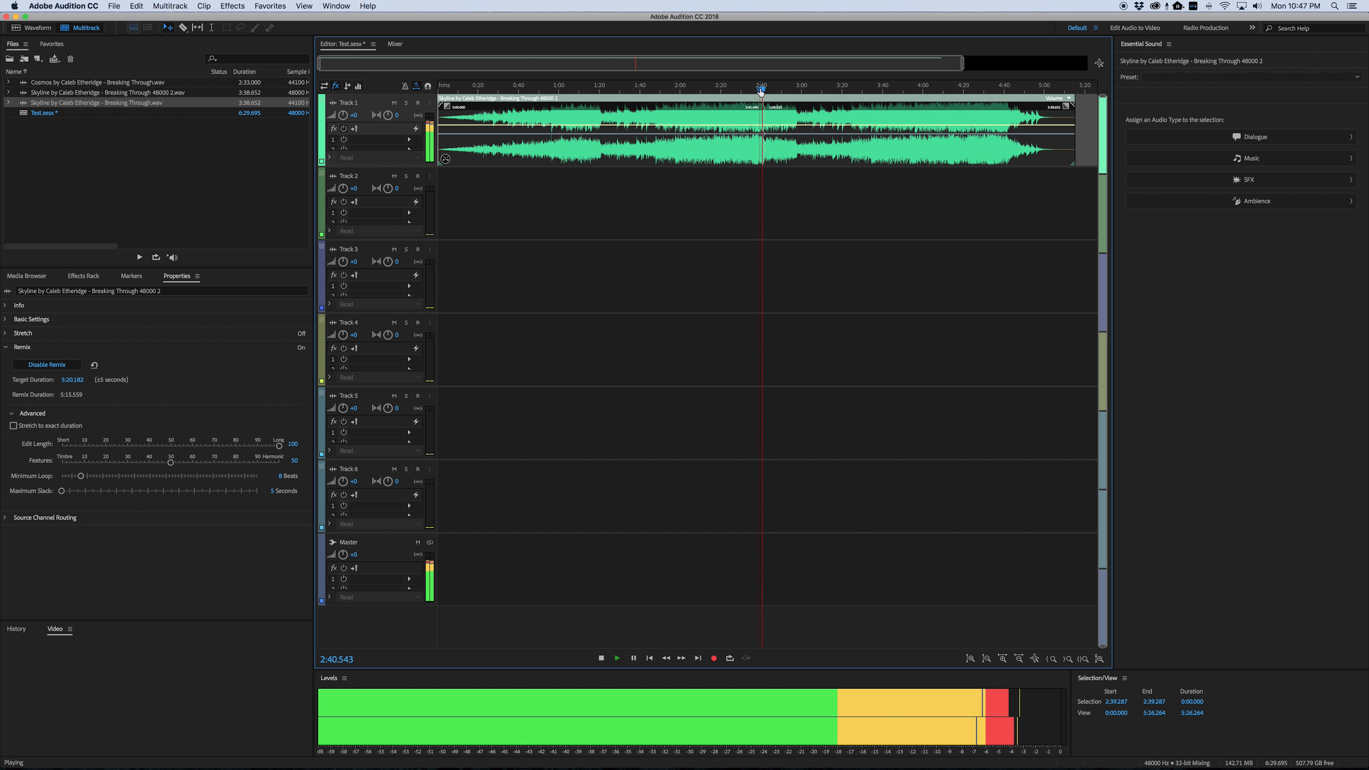
pyautogui.press('space')
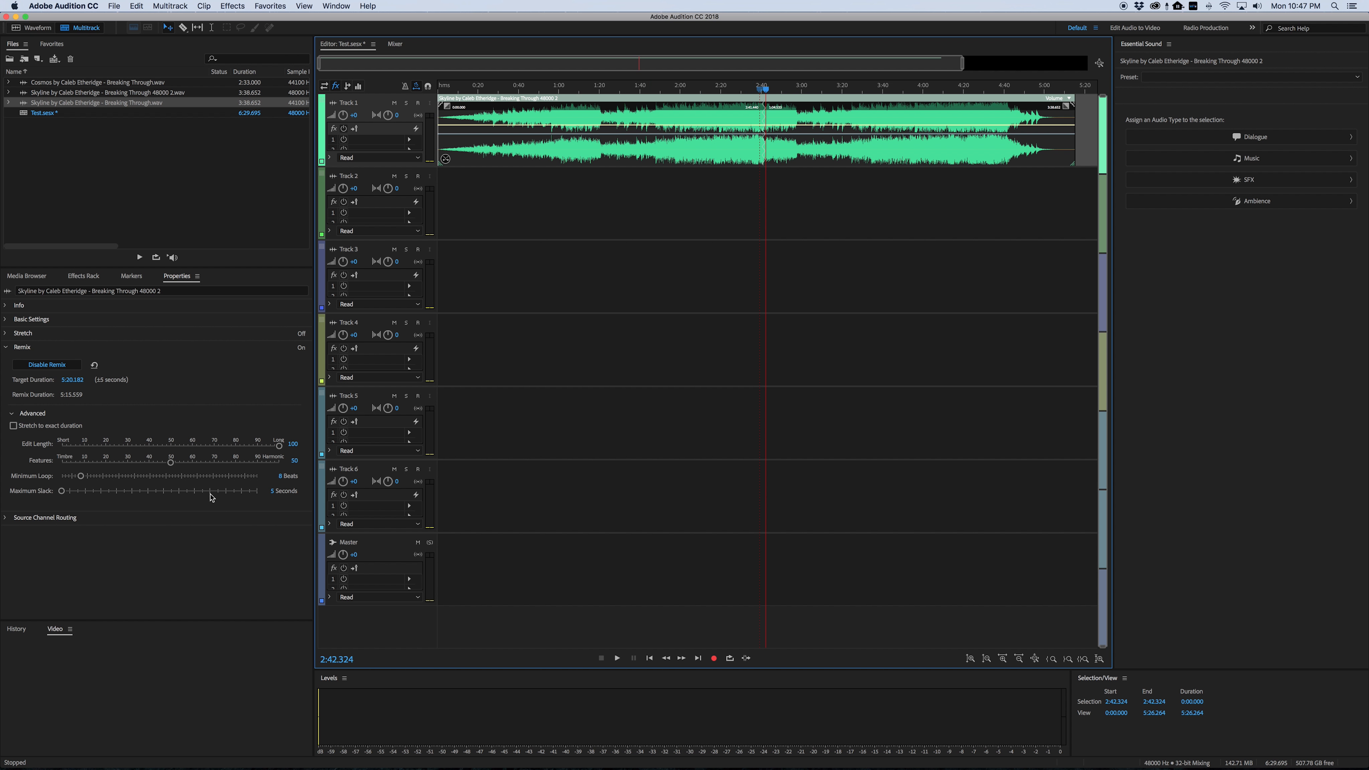
# Try an Edit Length of 0 for the Skyline remix and settle on 90
pyautogui.click(278, 450)
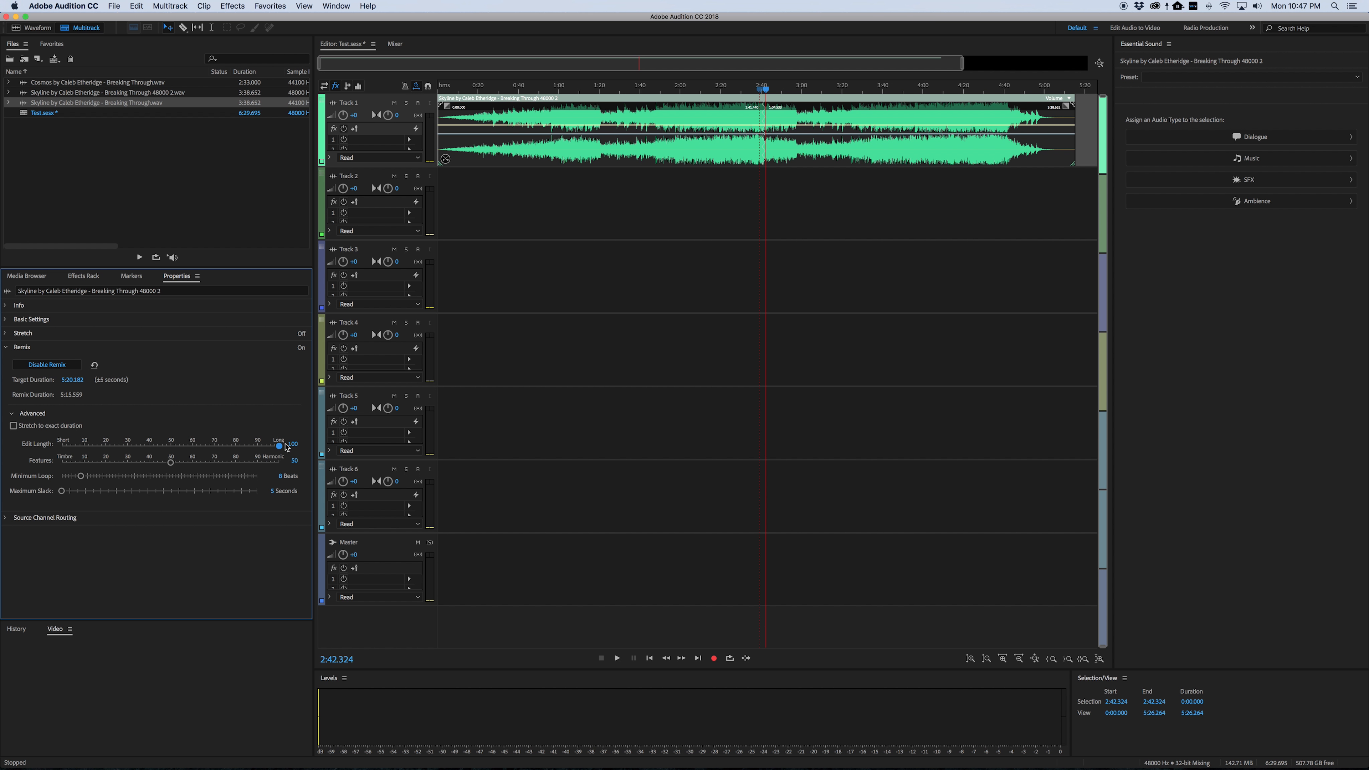
pyautogui.moveTo(285, 446); pyautogui.dragTo(62, 446)
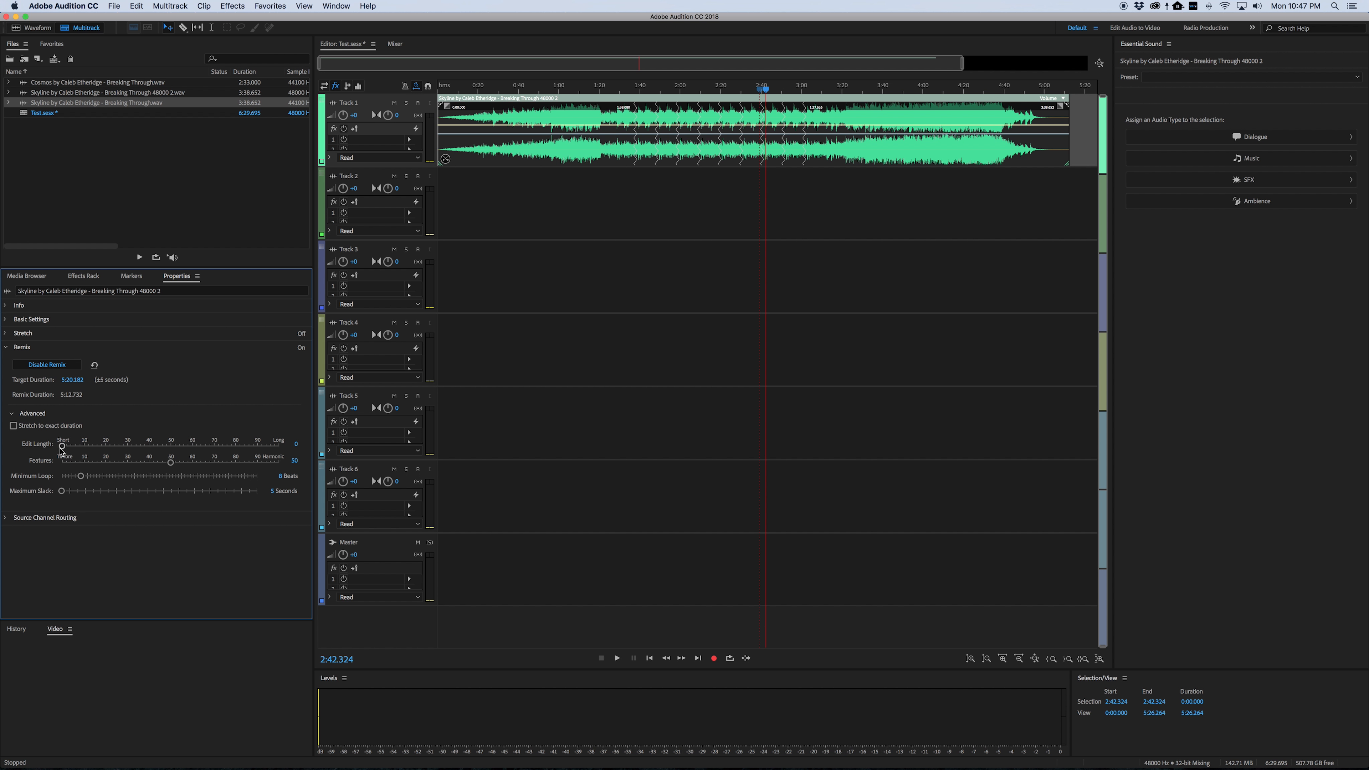
pyautogui.moveTo(60, 448); pyautogui.dragTo(258, 449)
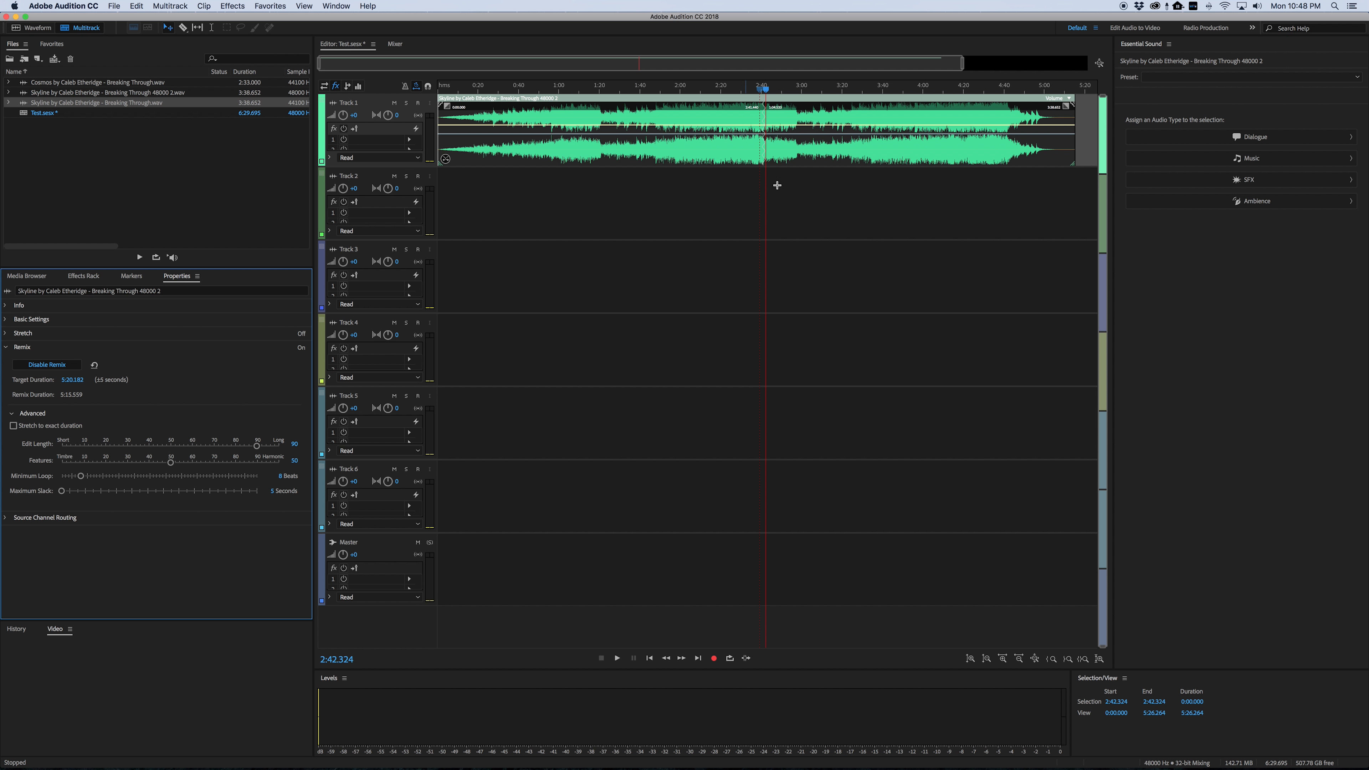
# Play the Skyline remix's transition again from about 2:37 to check it with the new Edit Length
pyautogui.moveTo(764, 89); pyautogui.dragTo(756, 96)
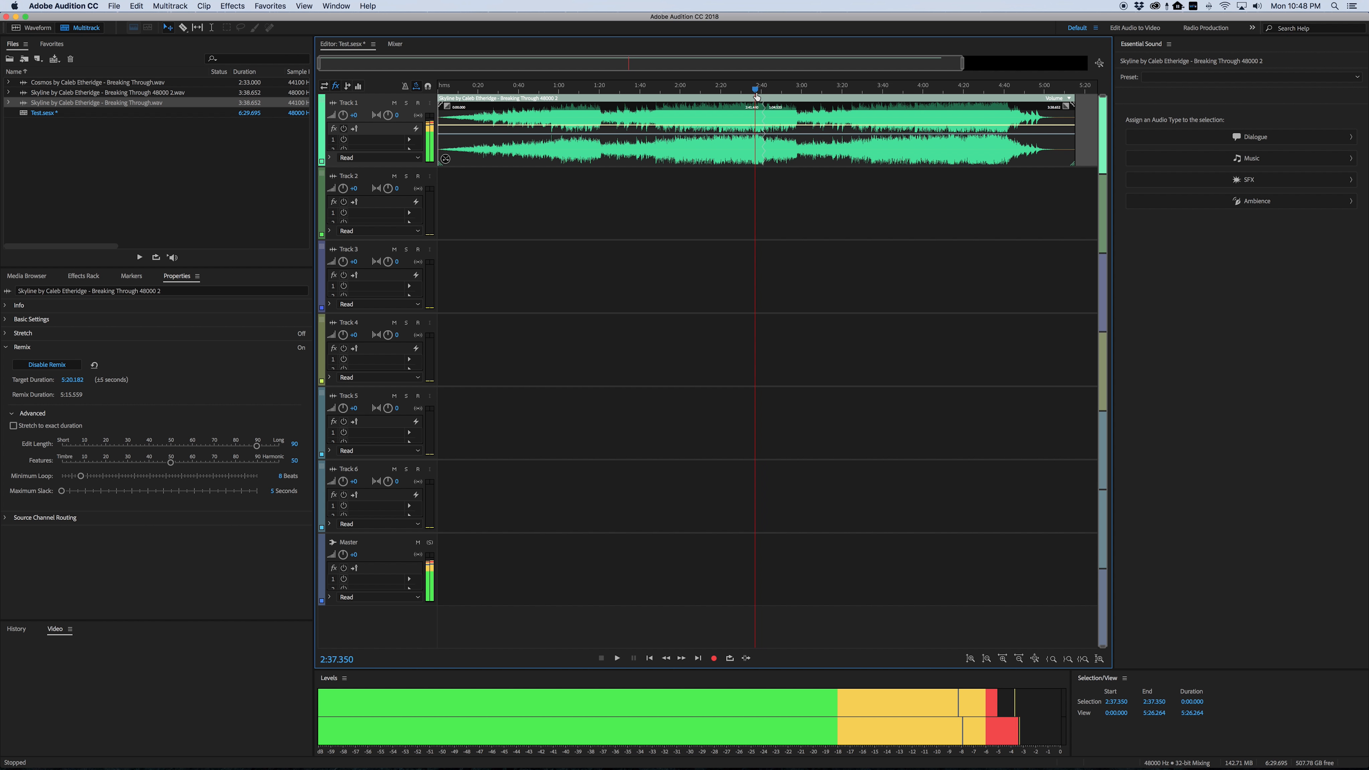
pyautogui.press('space')
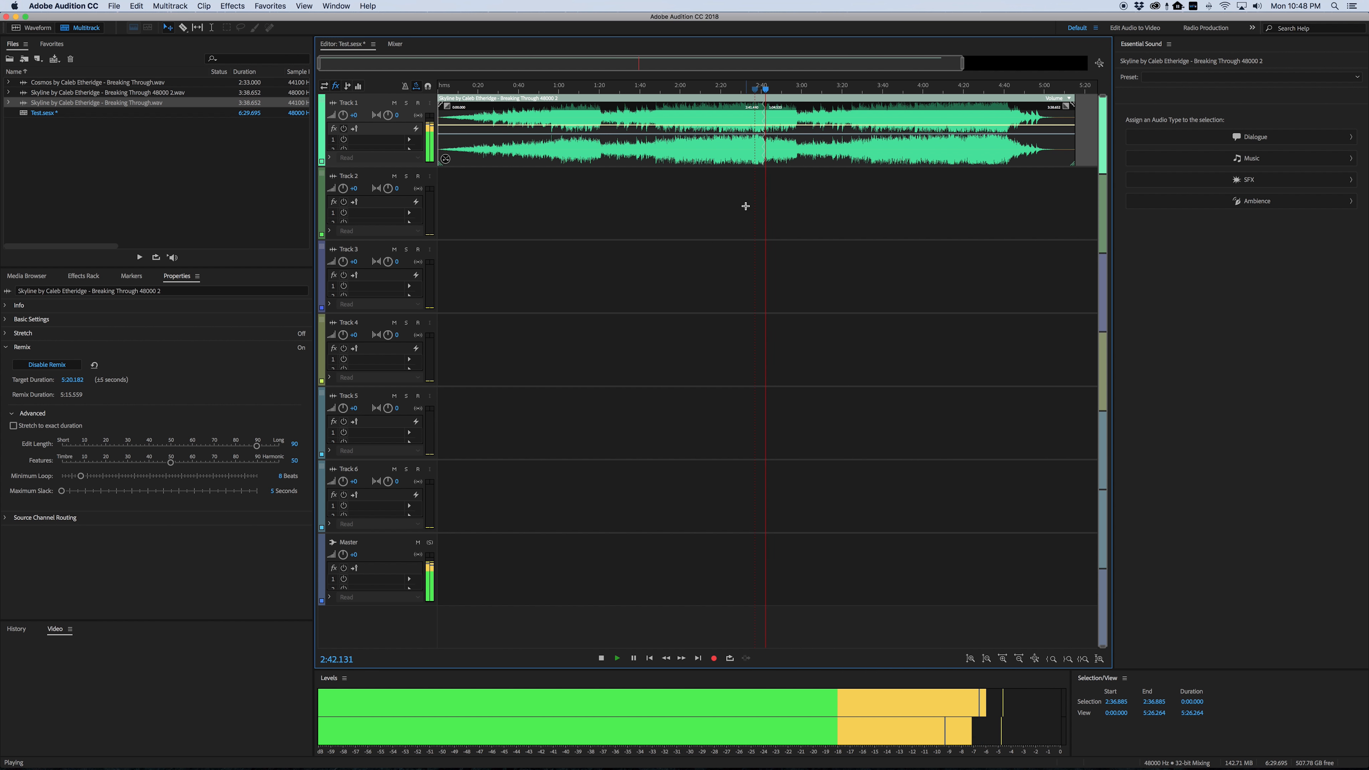
pyautogui.press('space')
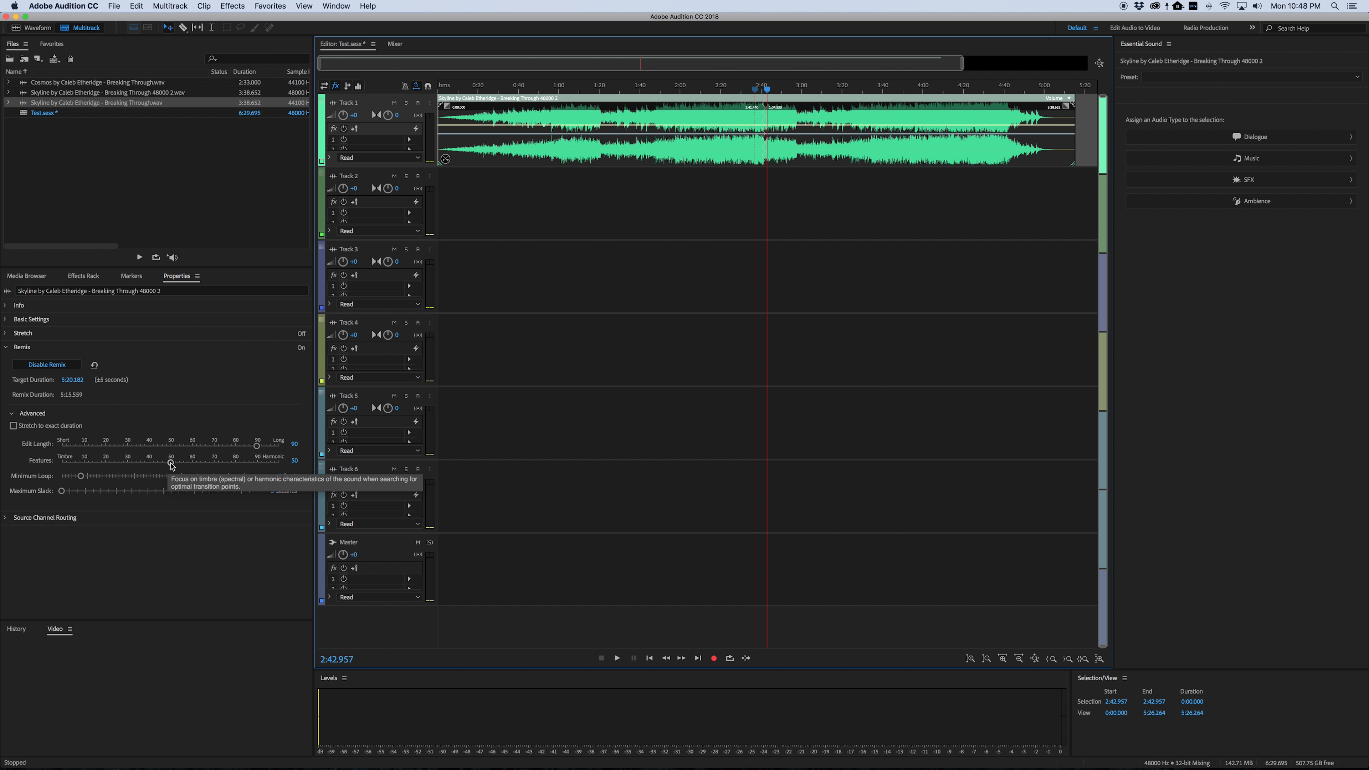
# Set the Skyline remix's Features to 0, fully towards Timbre, and play back its transition from about 2:40
pyautogui.moveTo(172, 463); pyautogui.dragTo(162, 464)
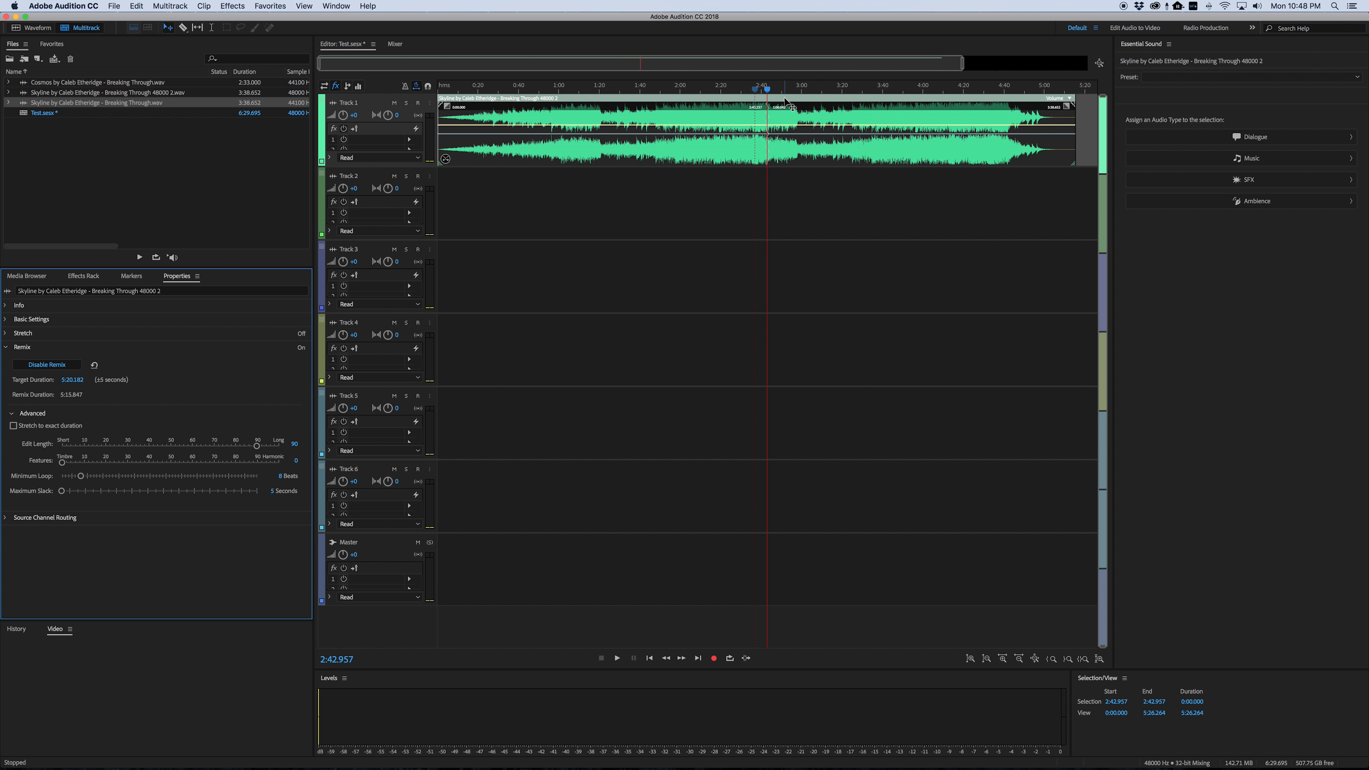
pyautogui.click(760, 93)
pyautogui.press('space')
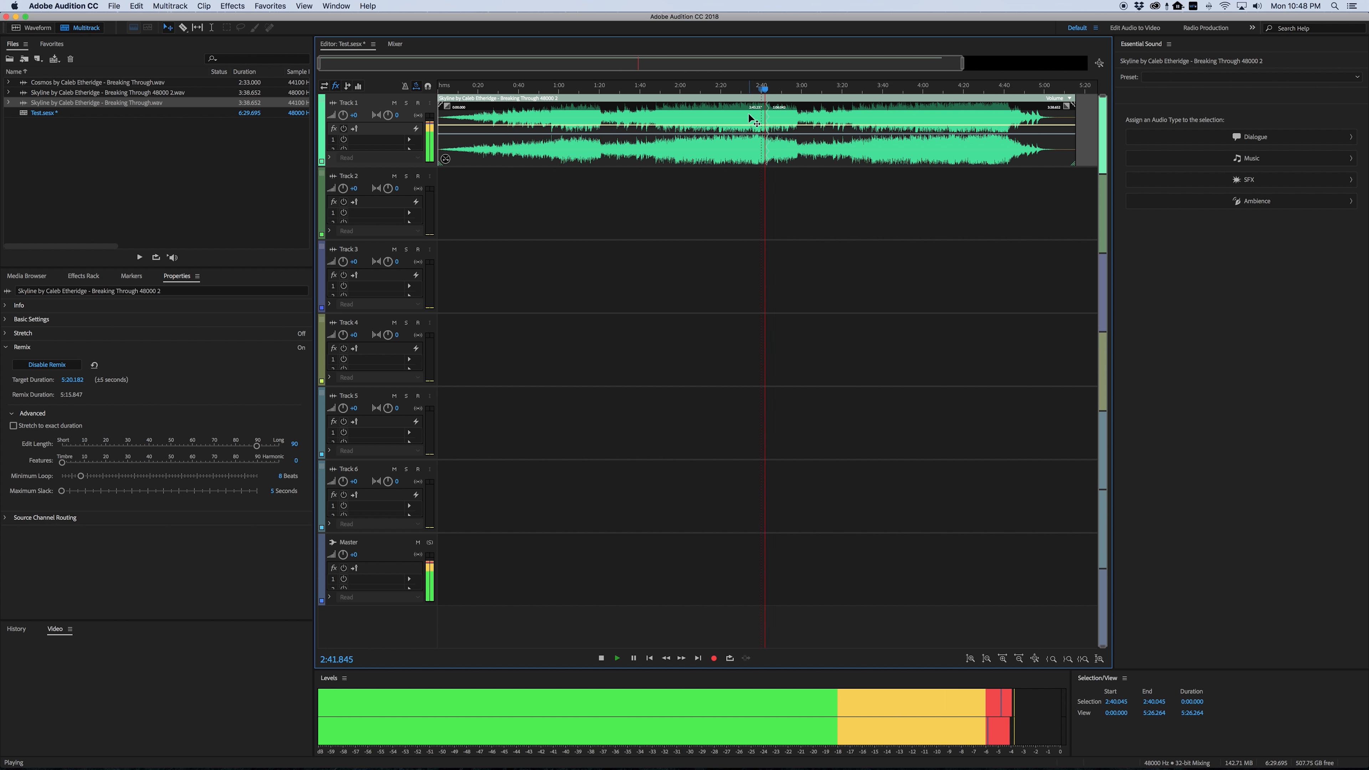
pyautogui.click(761, 91)
pyautogui.press('space')
pyautogui.press('space')
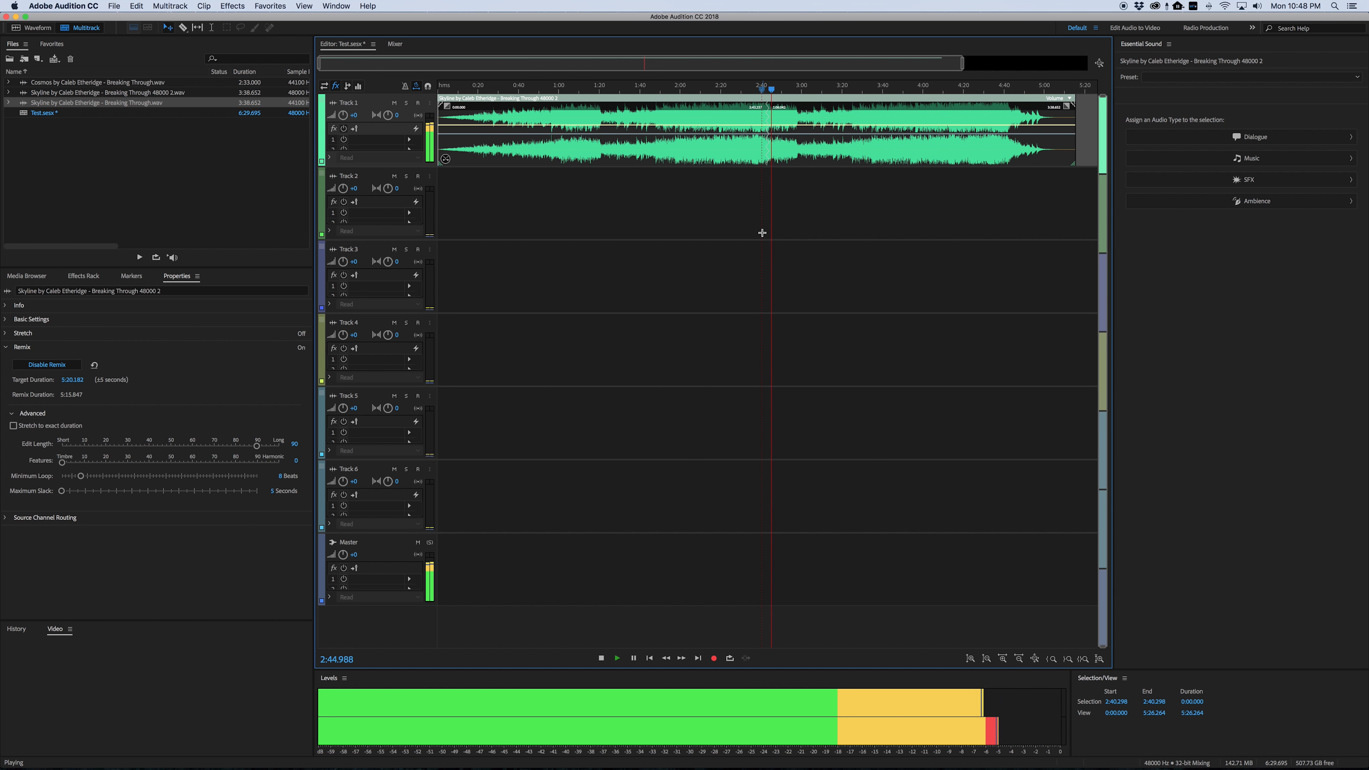
pyautogui.press('space')
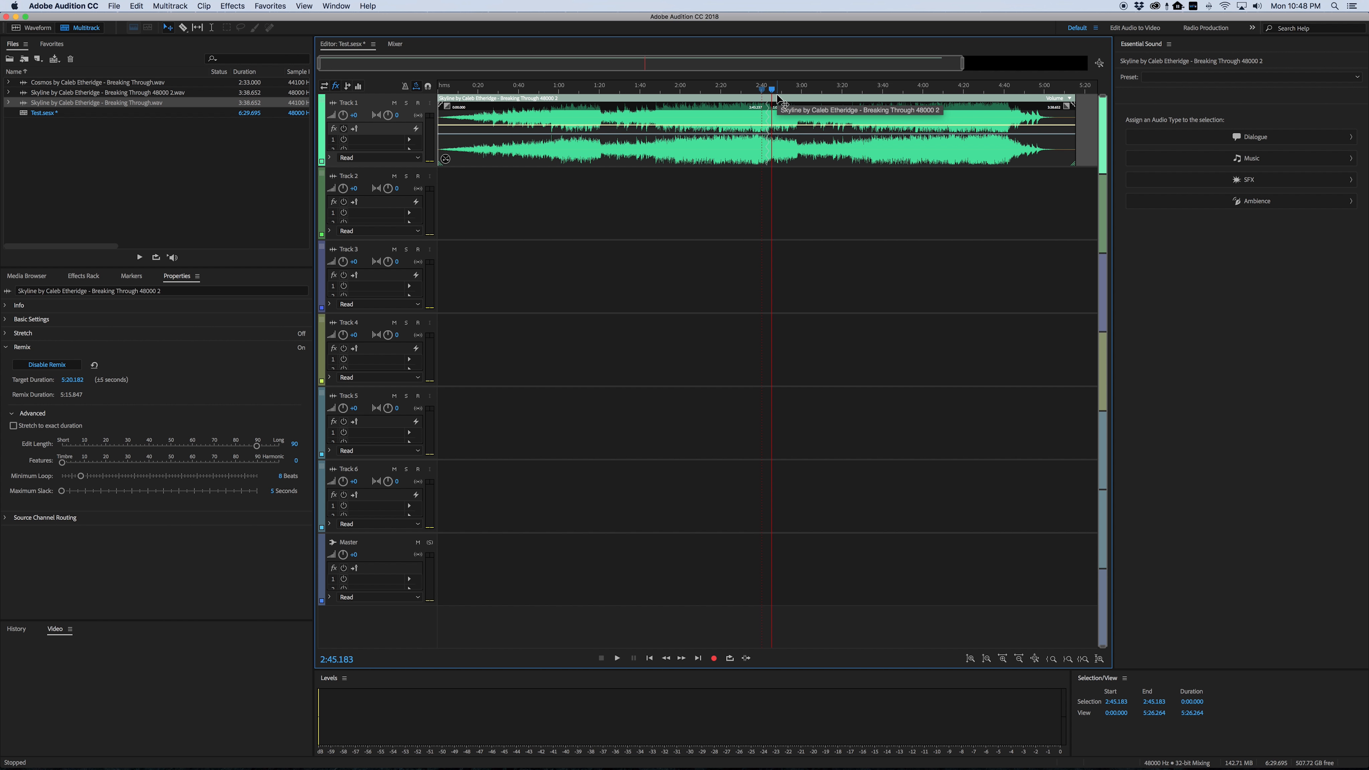
# Scrub through the ending of the Skyline remix around 4:58
pyautogui.click(1048, 88)
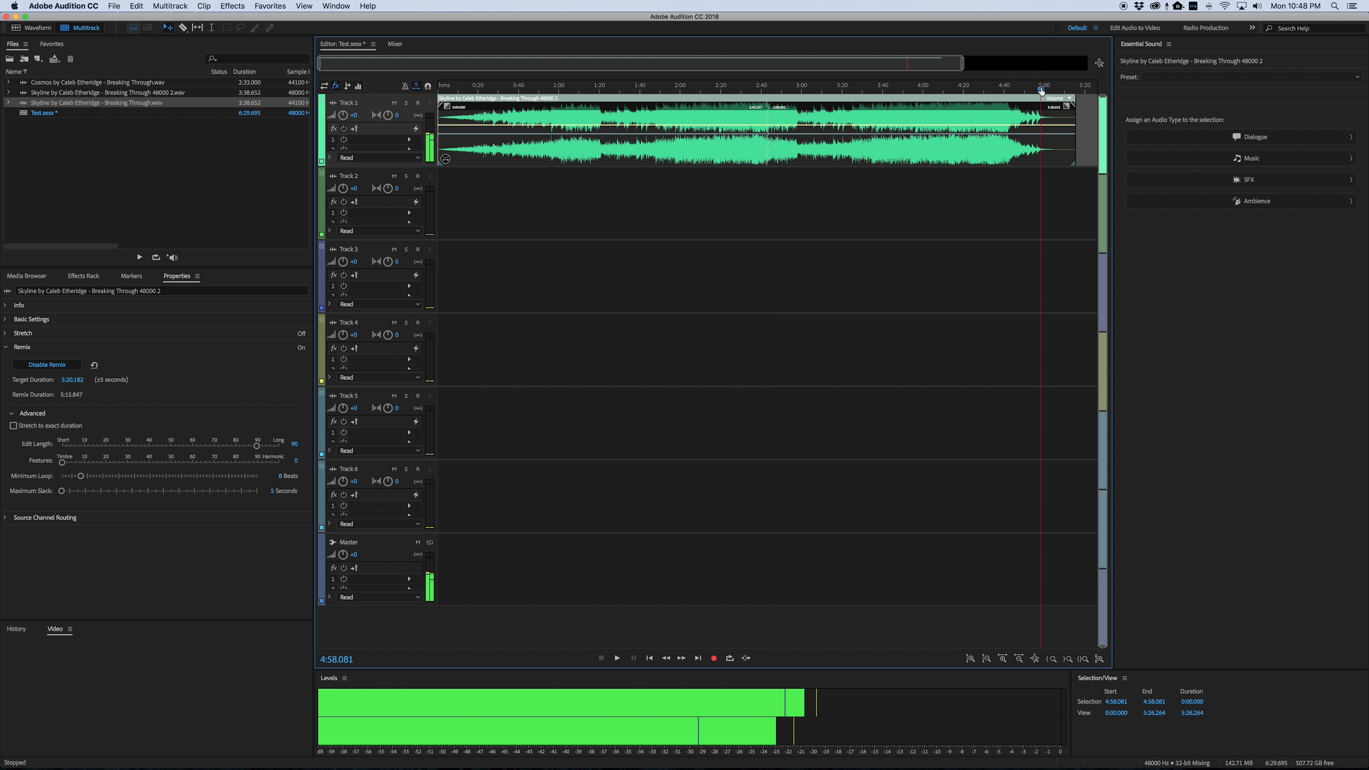
pyautogui.moveTo(1049, 88); pyautogui.dragTo(1042, 89)
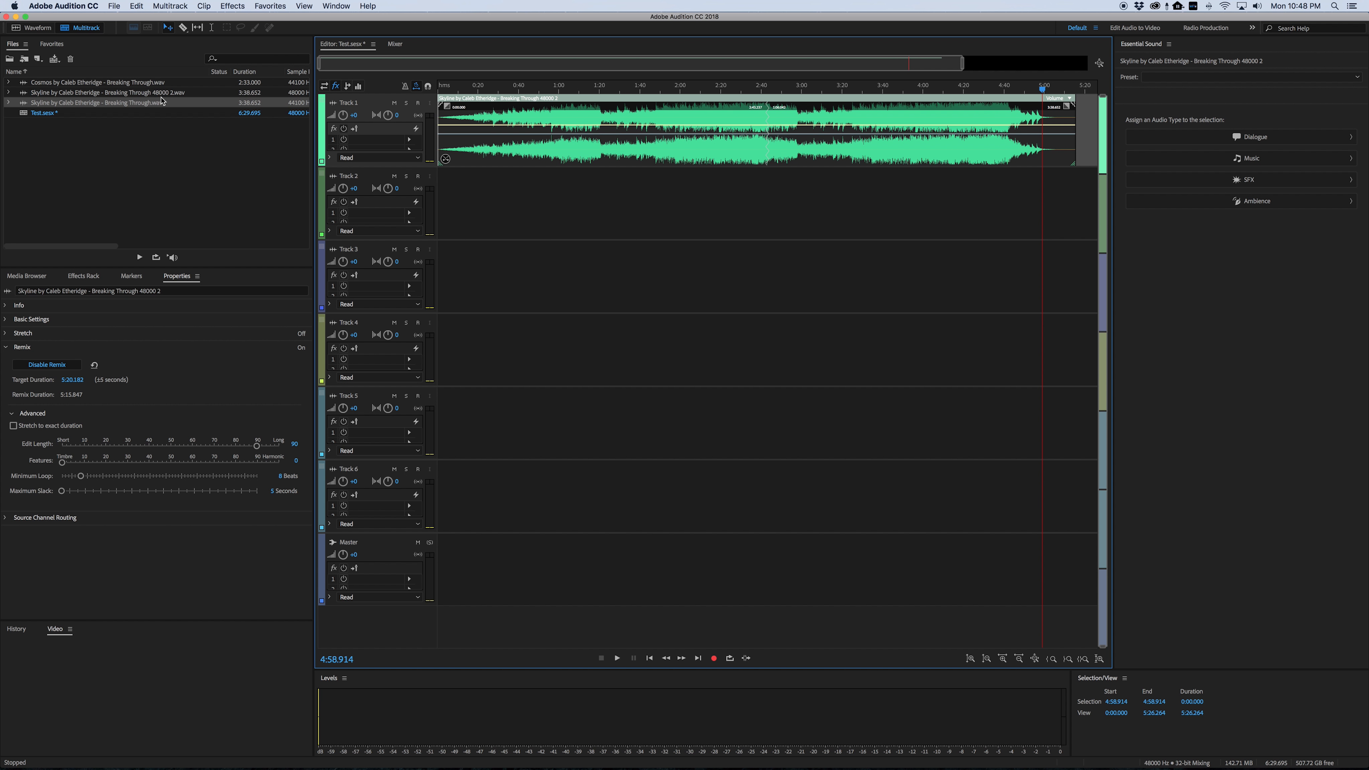
# Place the Cosmos audio file at the start of Track 3 and mute Track 1
pyautogui.moveTo(98, 82); pyautogui.dragTo(432, 244)
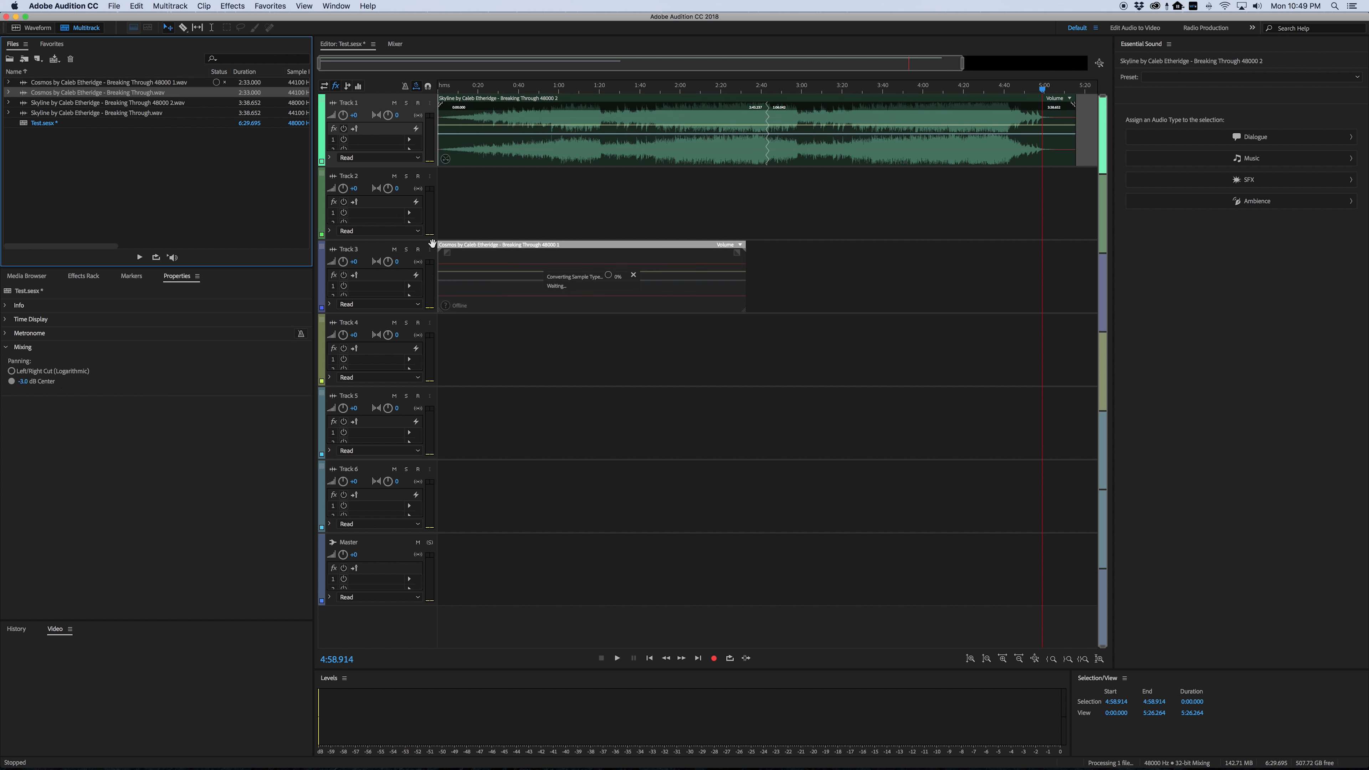
pyautogui.click(394, 103)
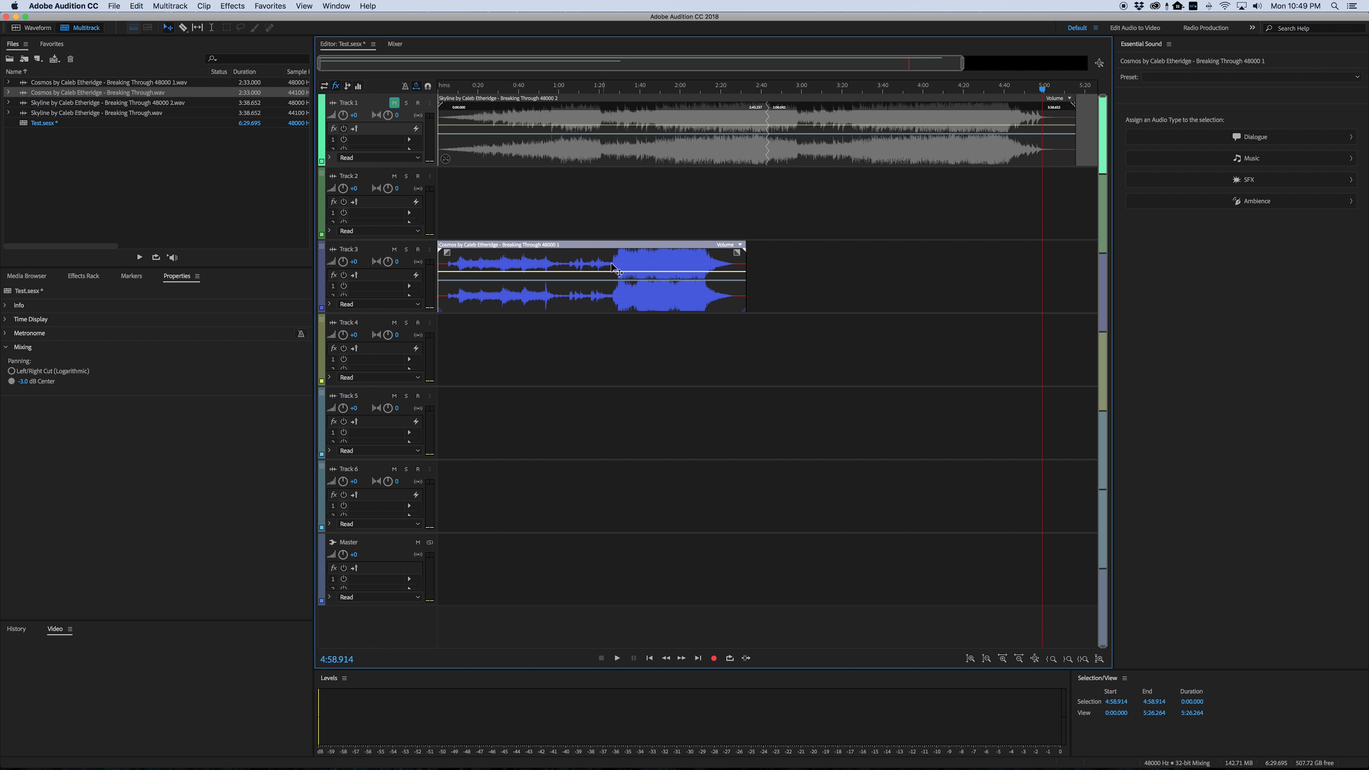
# Enable Remix on the Cosmos clip and extend it to about the end of the Skyline clip
pyautogui.click(625, 302)
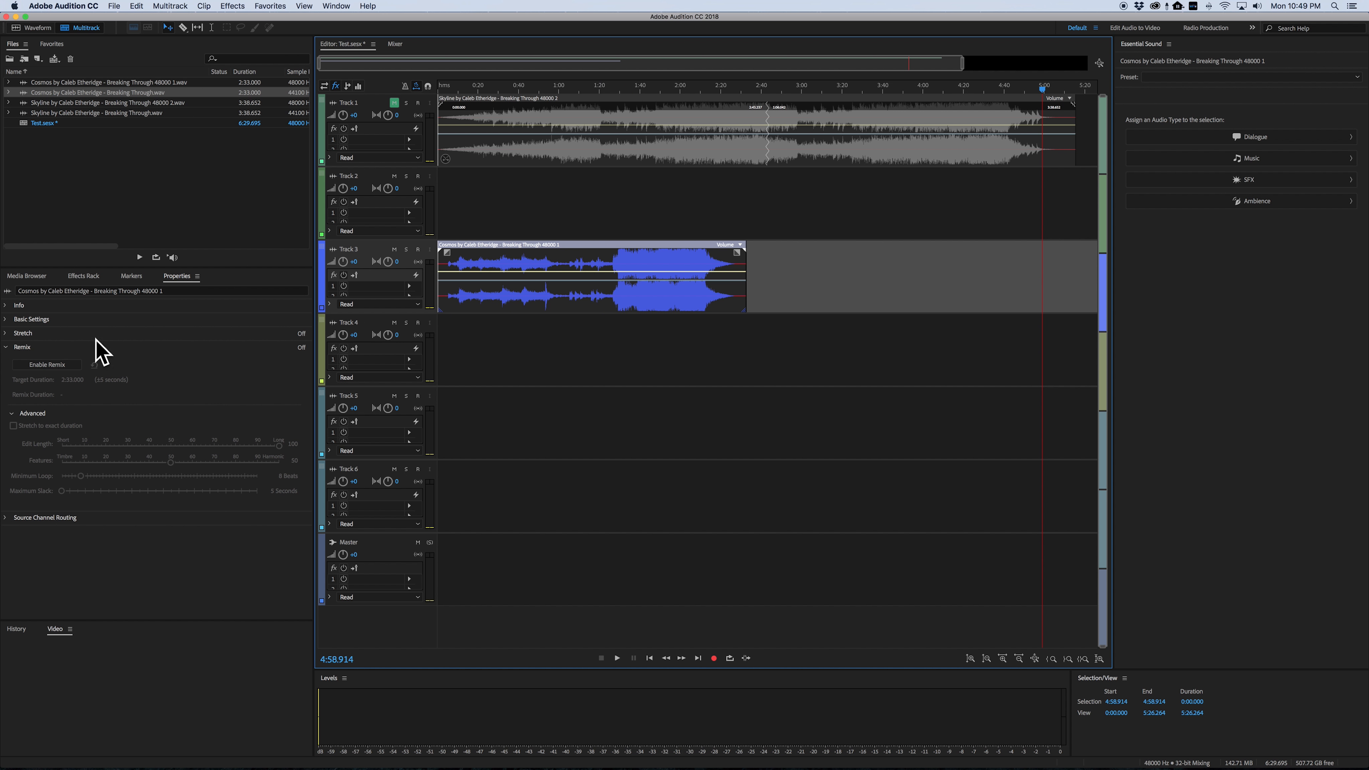
pyautogui.click(47, 365)
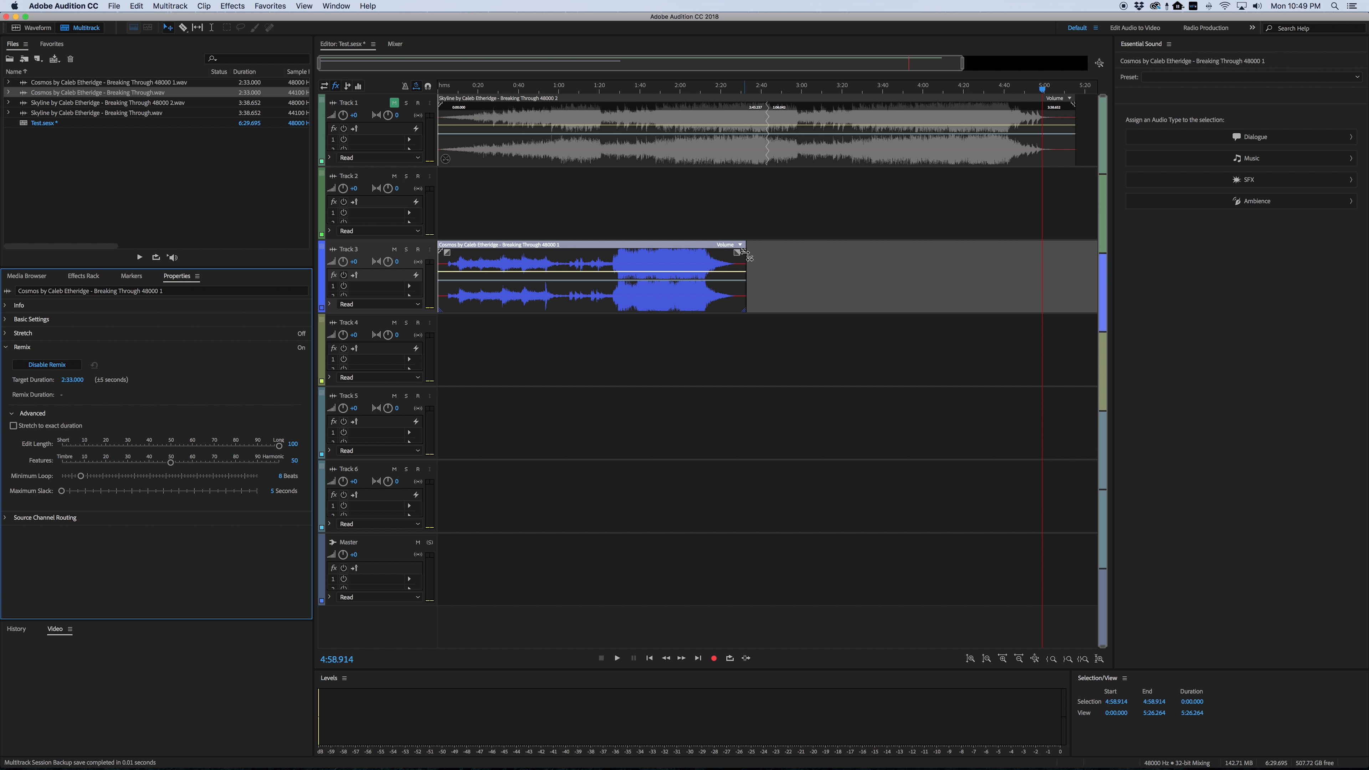
pyautogui.moveTo(746, 255); pyautogui.dragTo(1073, 262)
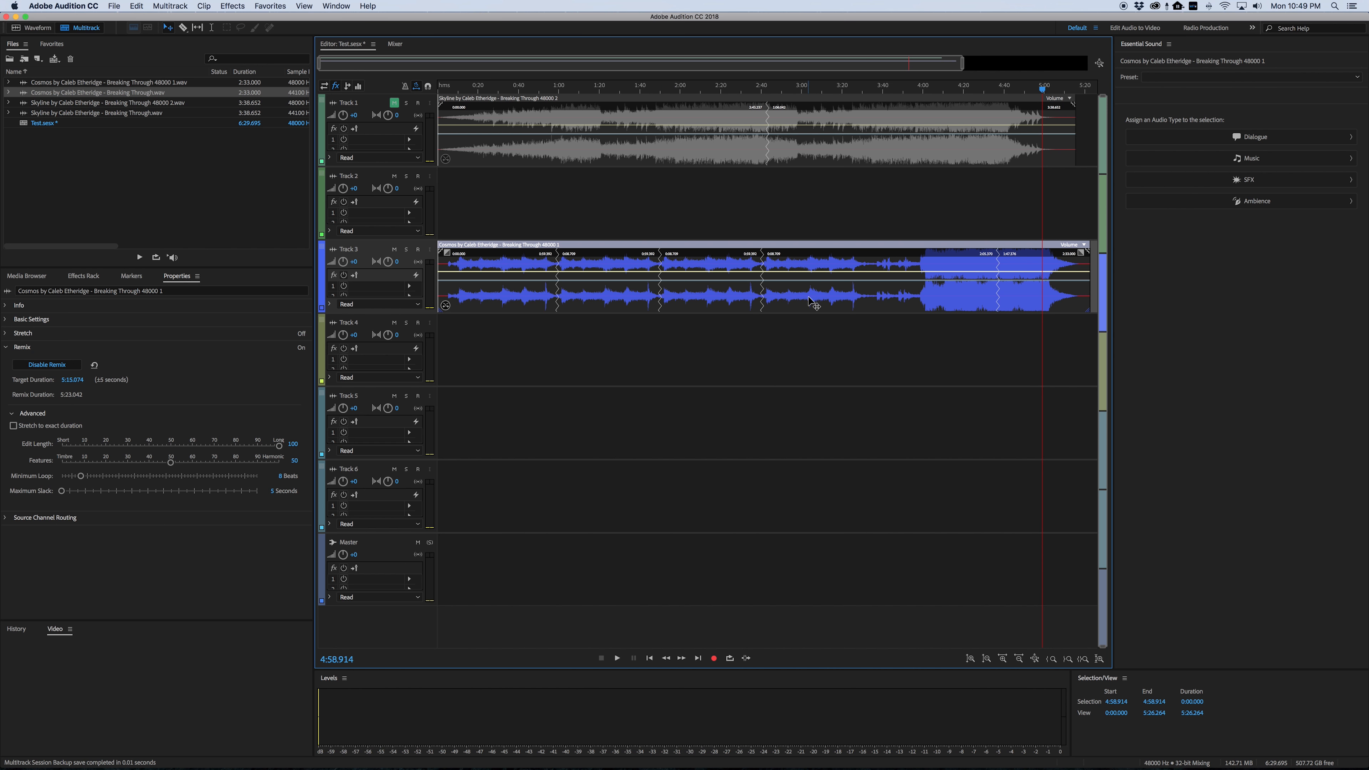
# Play back the Cosmos remix's transitions from about 0:58 and from about 4:35
pyautogui.click(555, 91)
pyautogui.press('space')
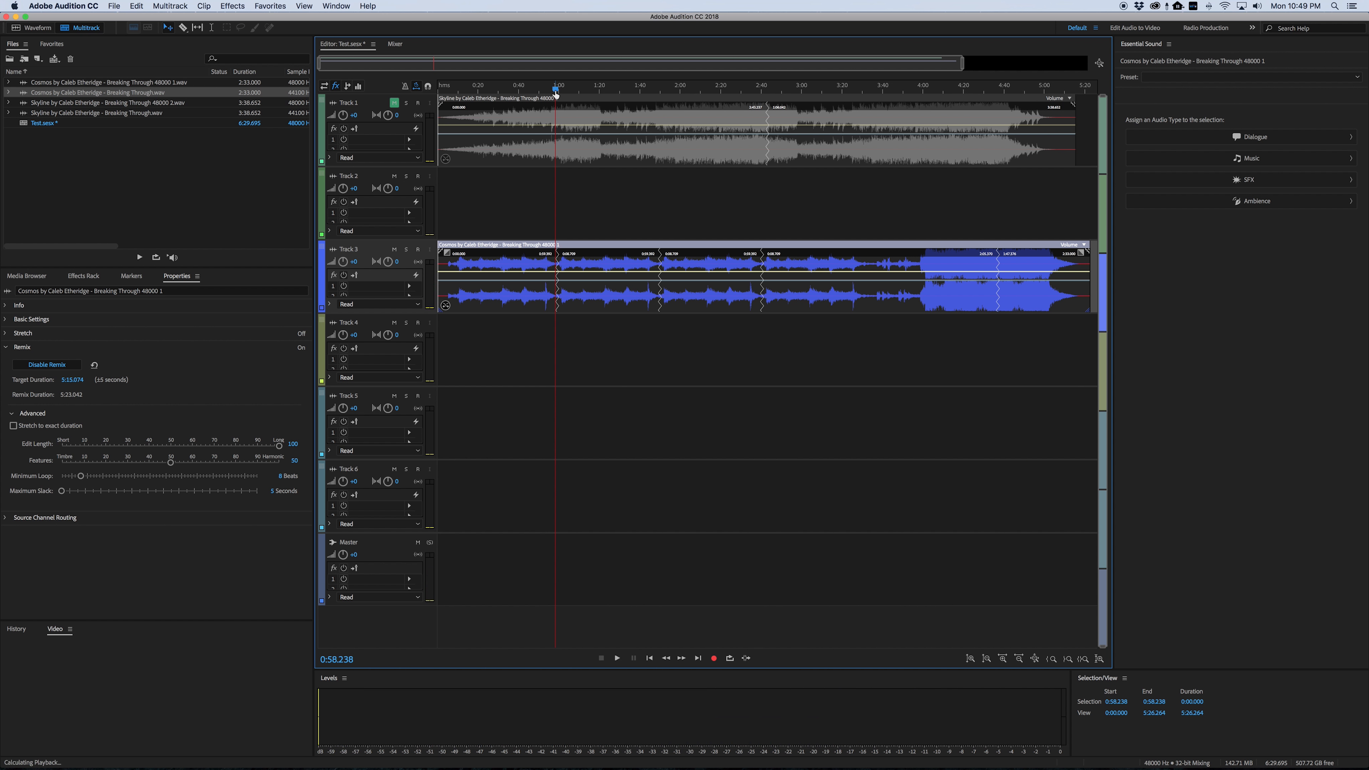
pyautogui.press('space')
pyautogui.click(994, 90)
pyautogui.press('space')
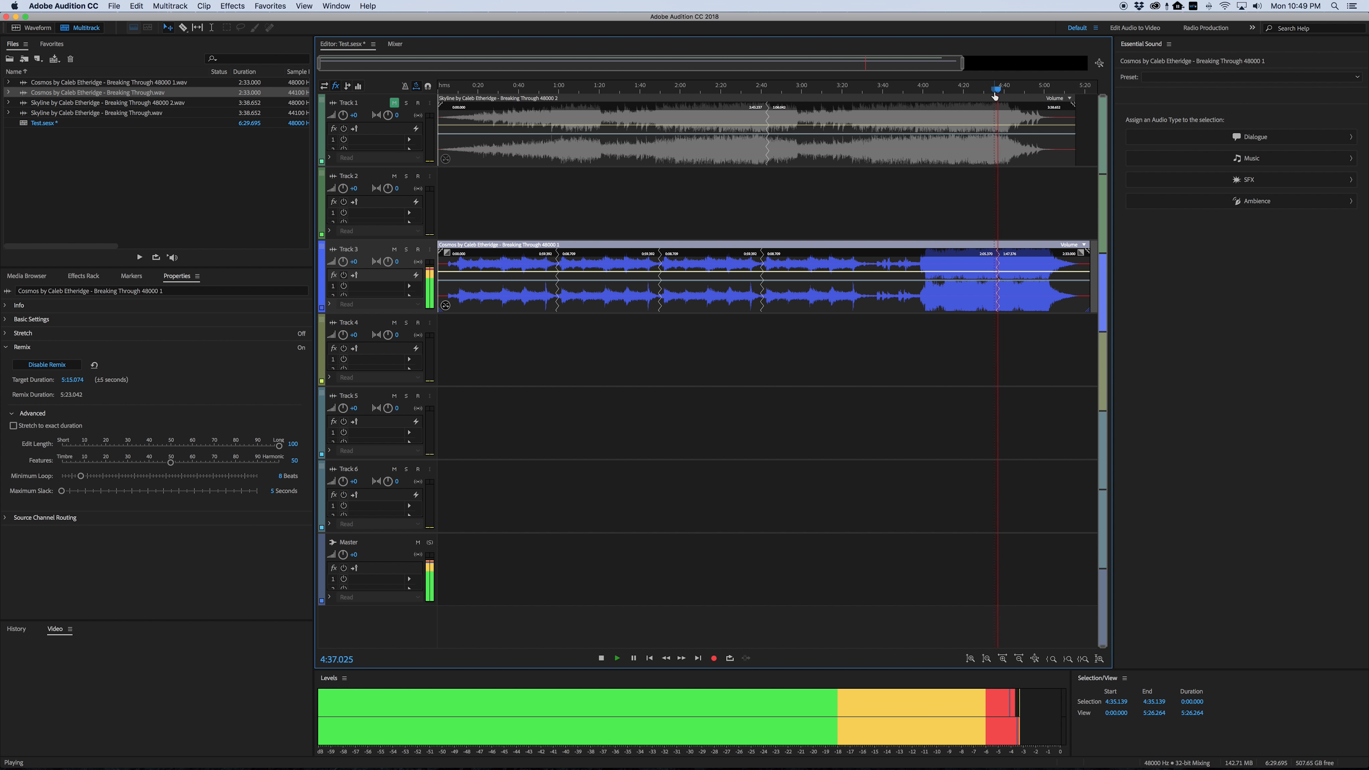
# Stop playback and set the Cosmos remix's Edit Length to 90 and Features to 21, trying 71 for Features first
pyautogui.press('space')
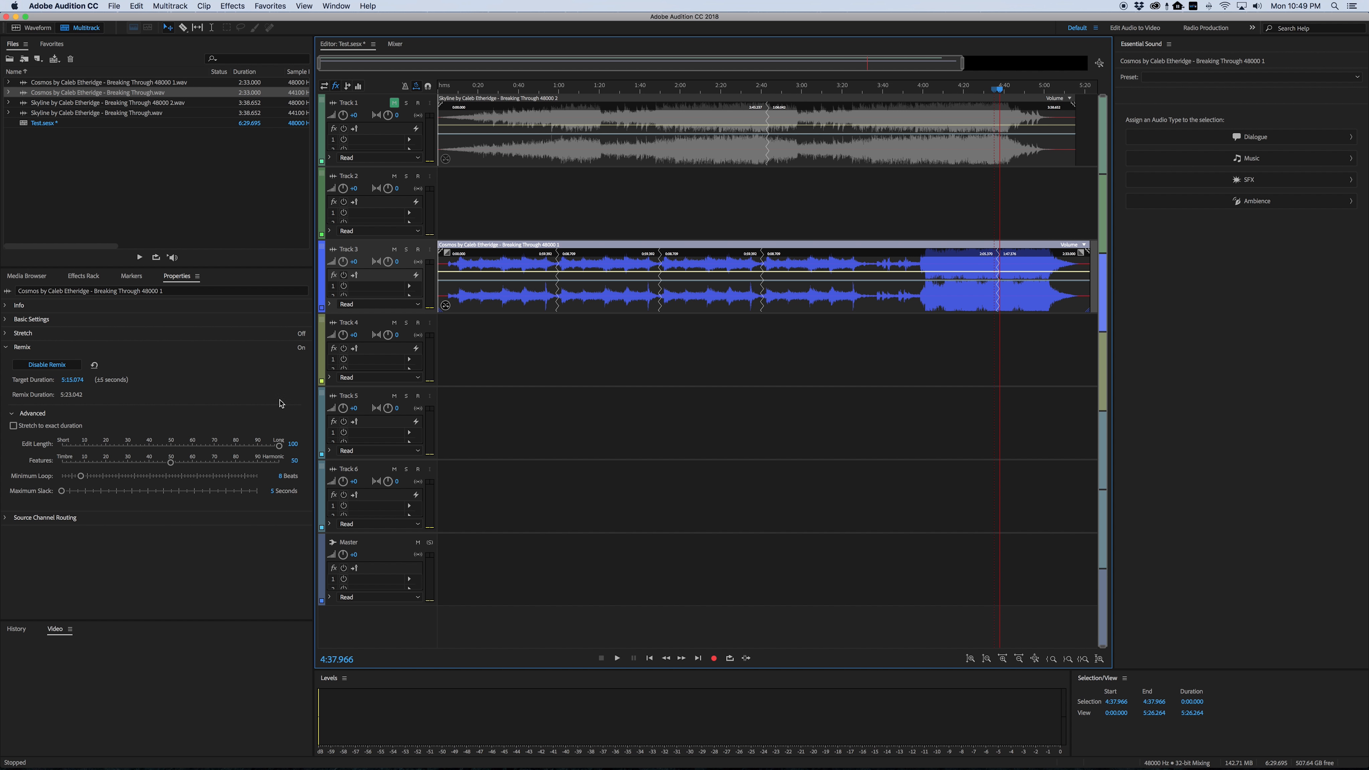
pyautogui.moveTo(279, 445); pyautogui.dragTo(272, 446)
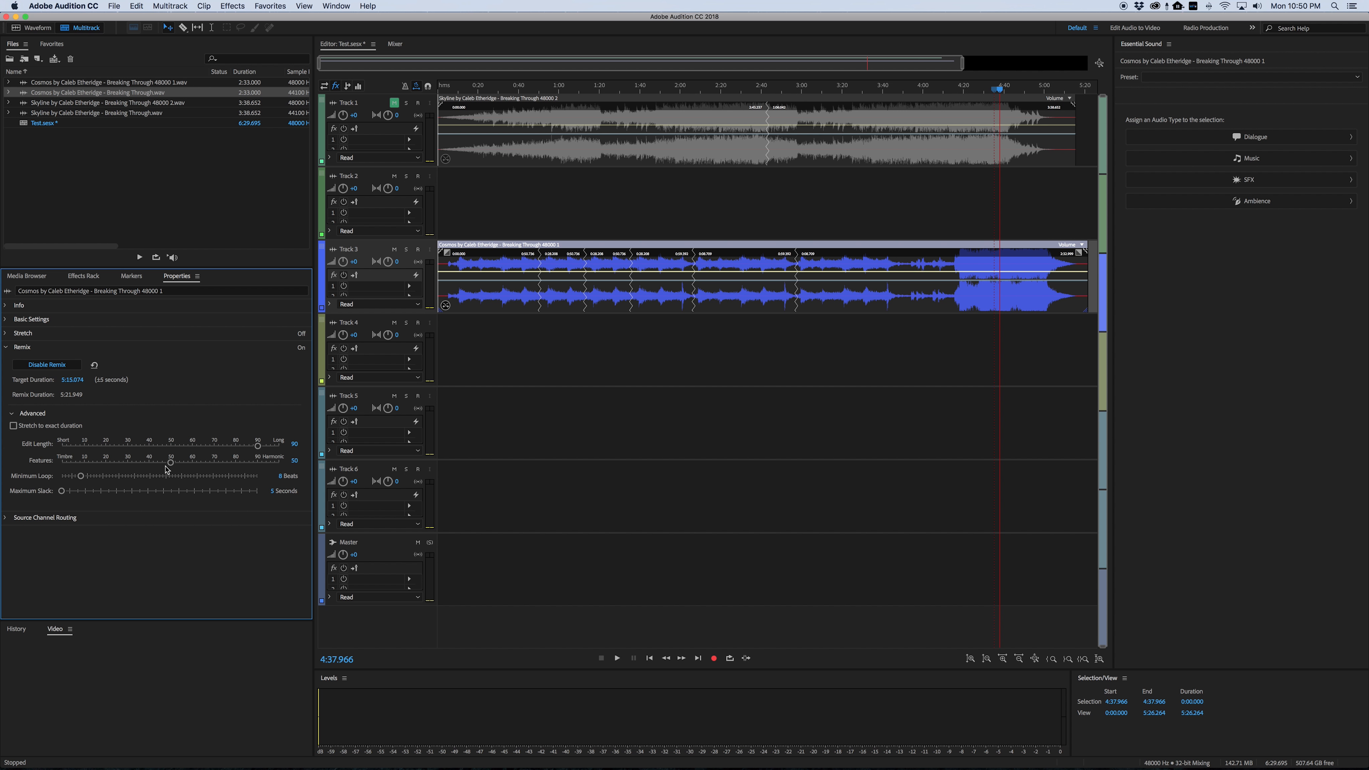
pyautogui.moveTo(216, 464); pyautogui.dragTo(216, 463)
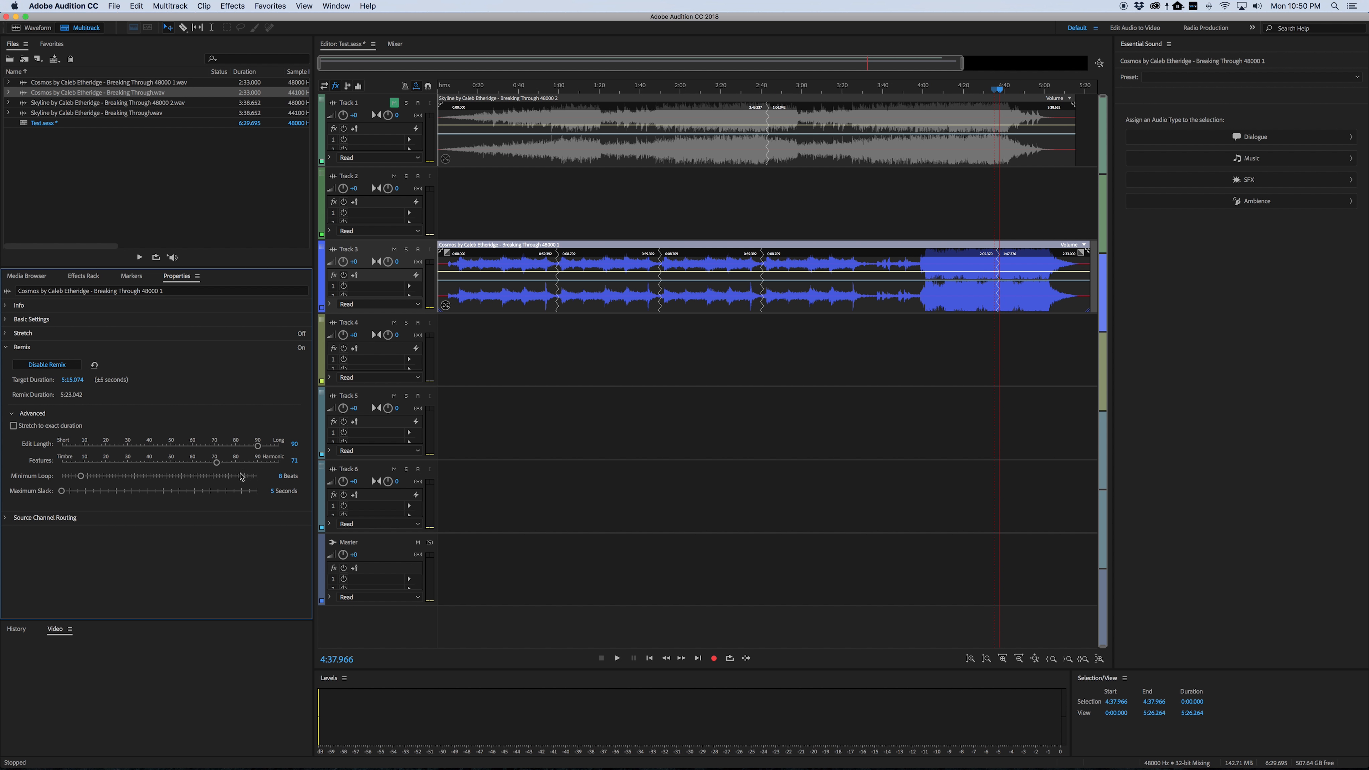
pyautogui.moveTo(105, 472); pyautogui.dragTo(107, 472)
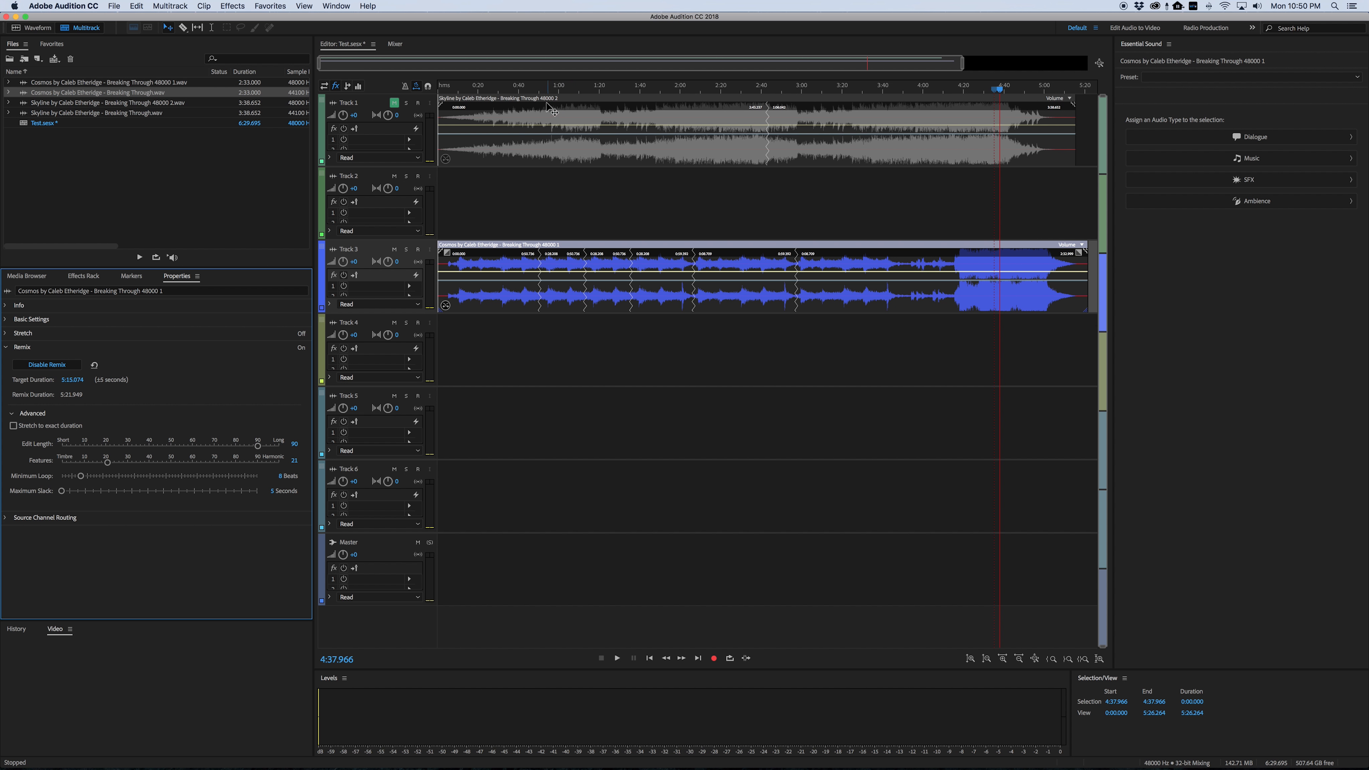
# Play back the Cosmos remix's transitions from about 0:49, 1:34 and 2:05
pyautogui.moveTo(541, 88); pyautogui.dragTo(536, 96)
pyautogui.press('space')
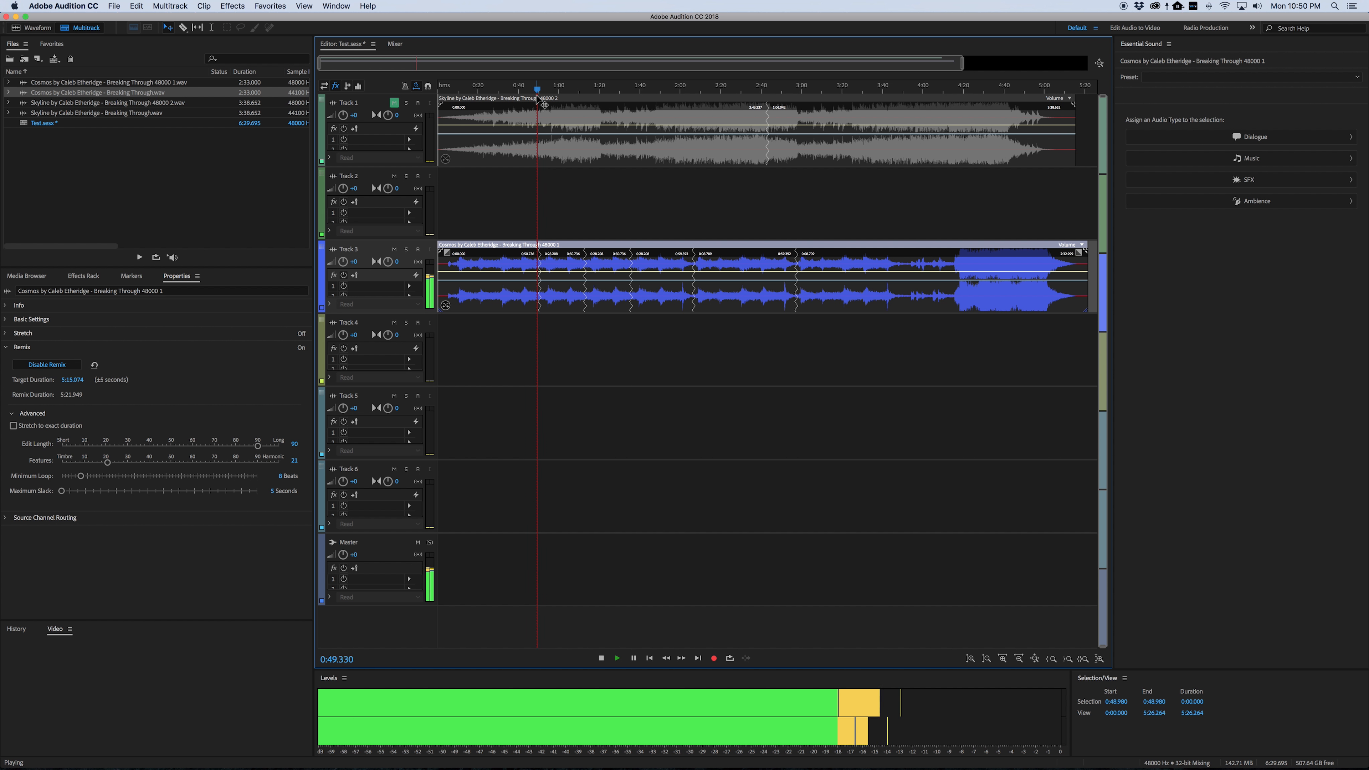
pyautogui.press('space')
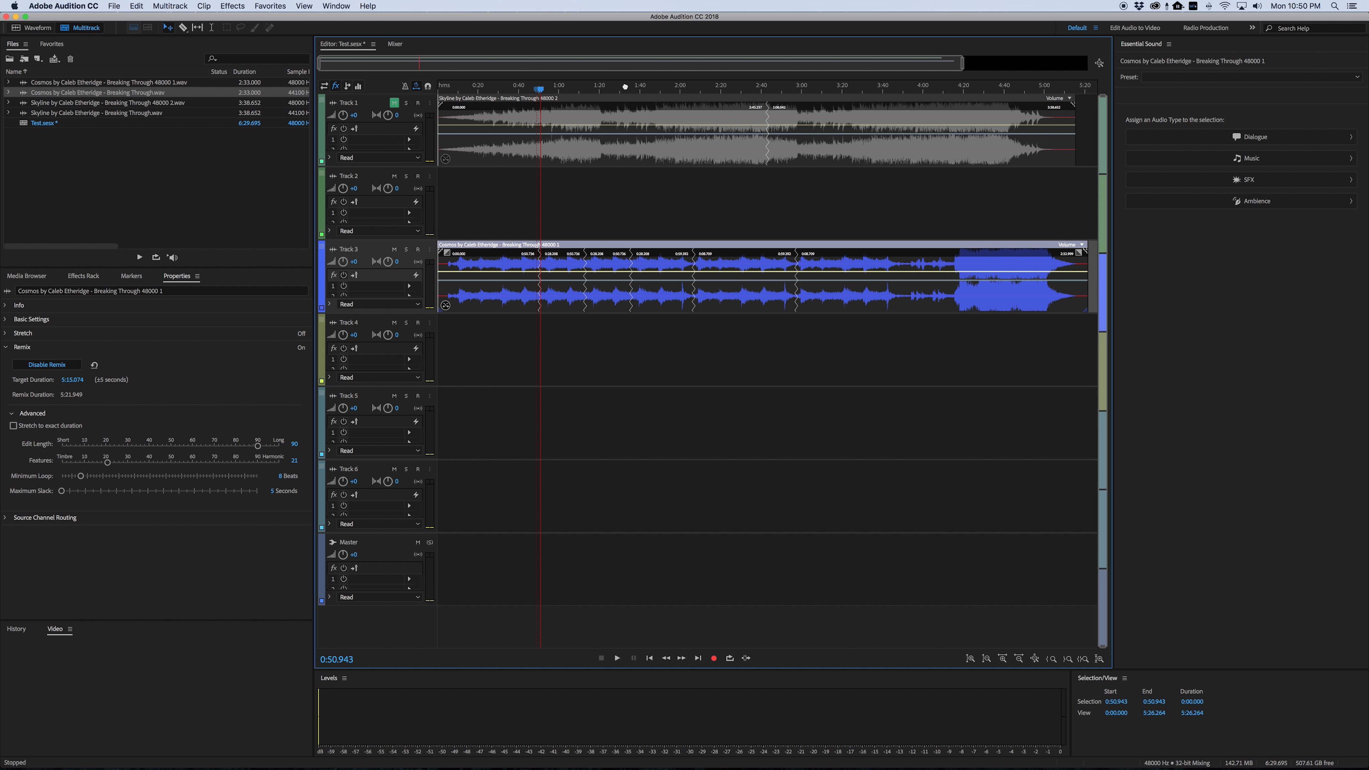
pyautogui.moveTo(615, 91); pyautogui.dragTo(629, 95)
pyautogui.press('space')
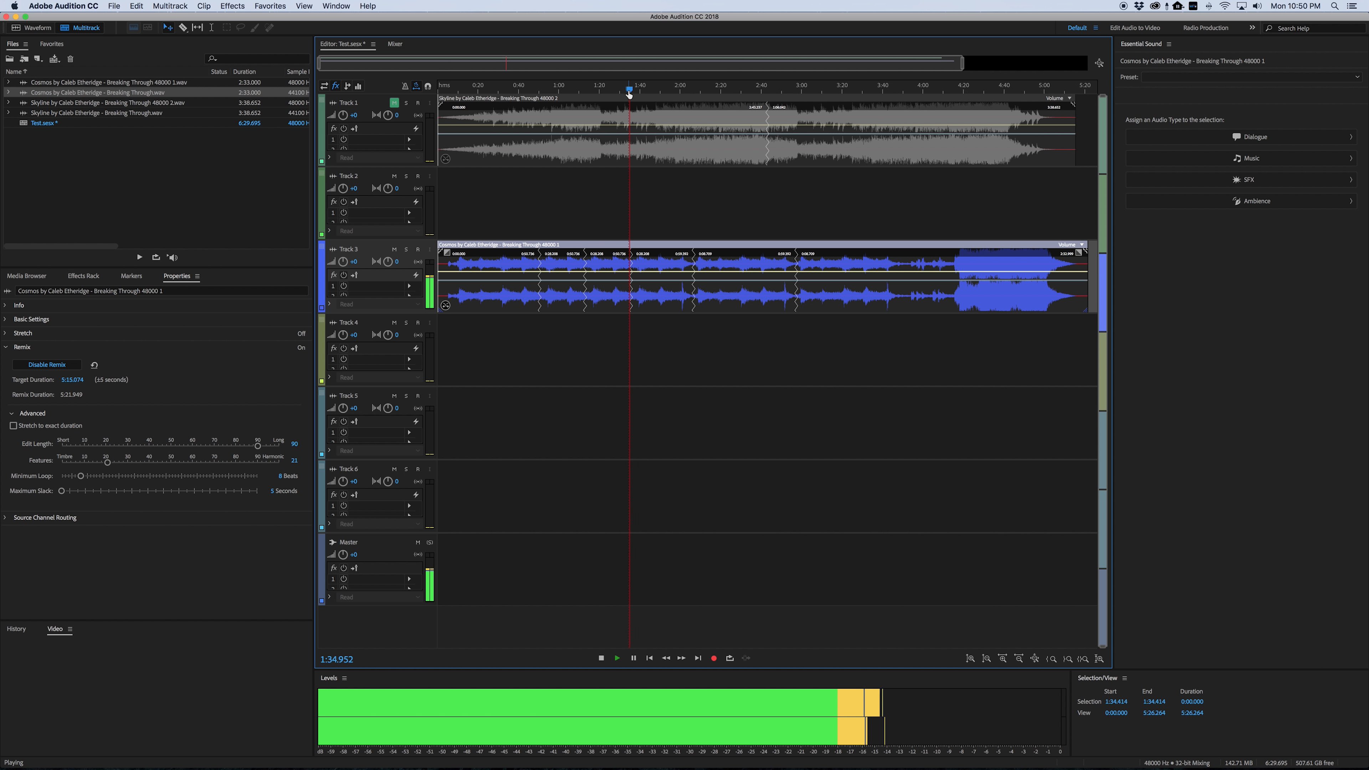
pyautogui.press('space')
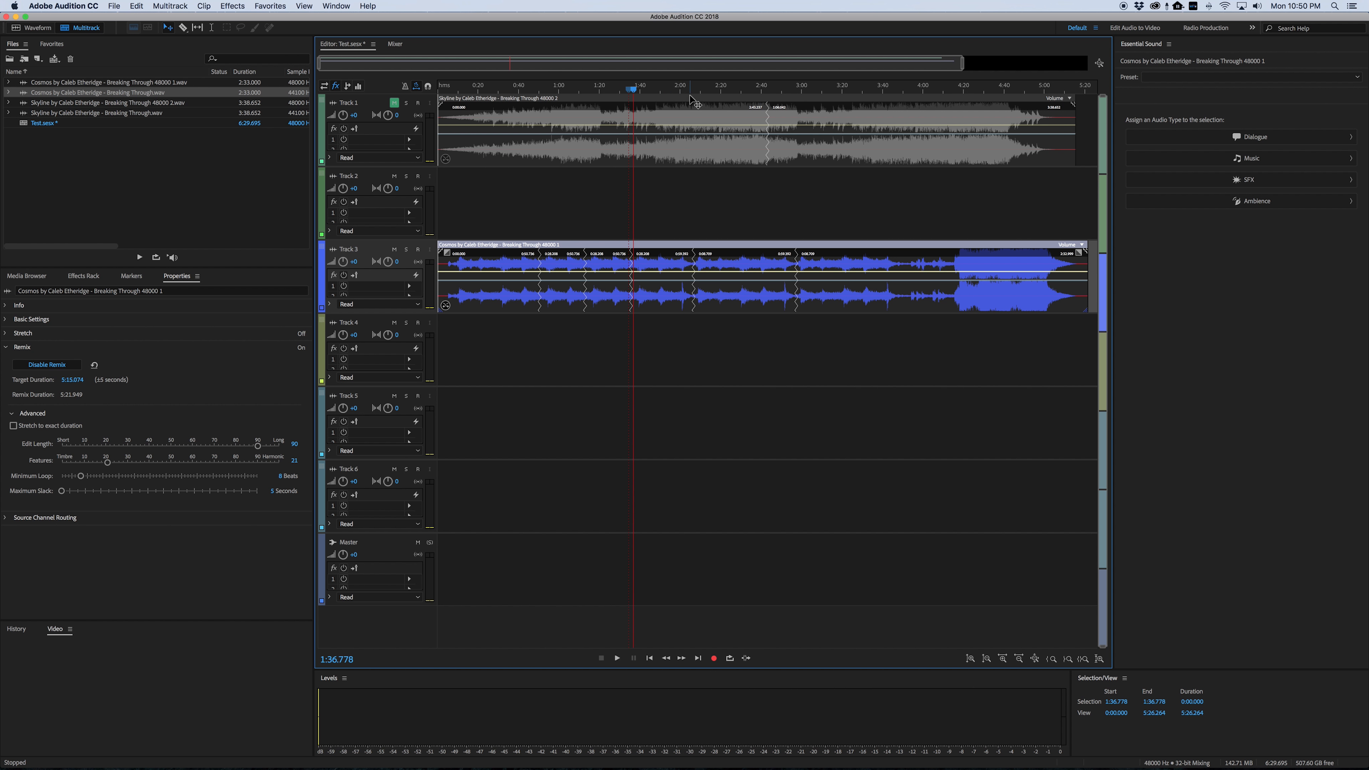
pyautogui.click(691, 91)
pyautogui.press('space')
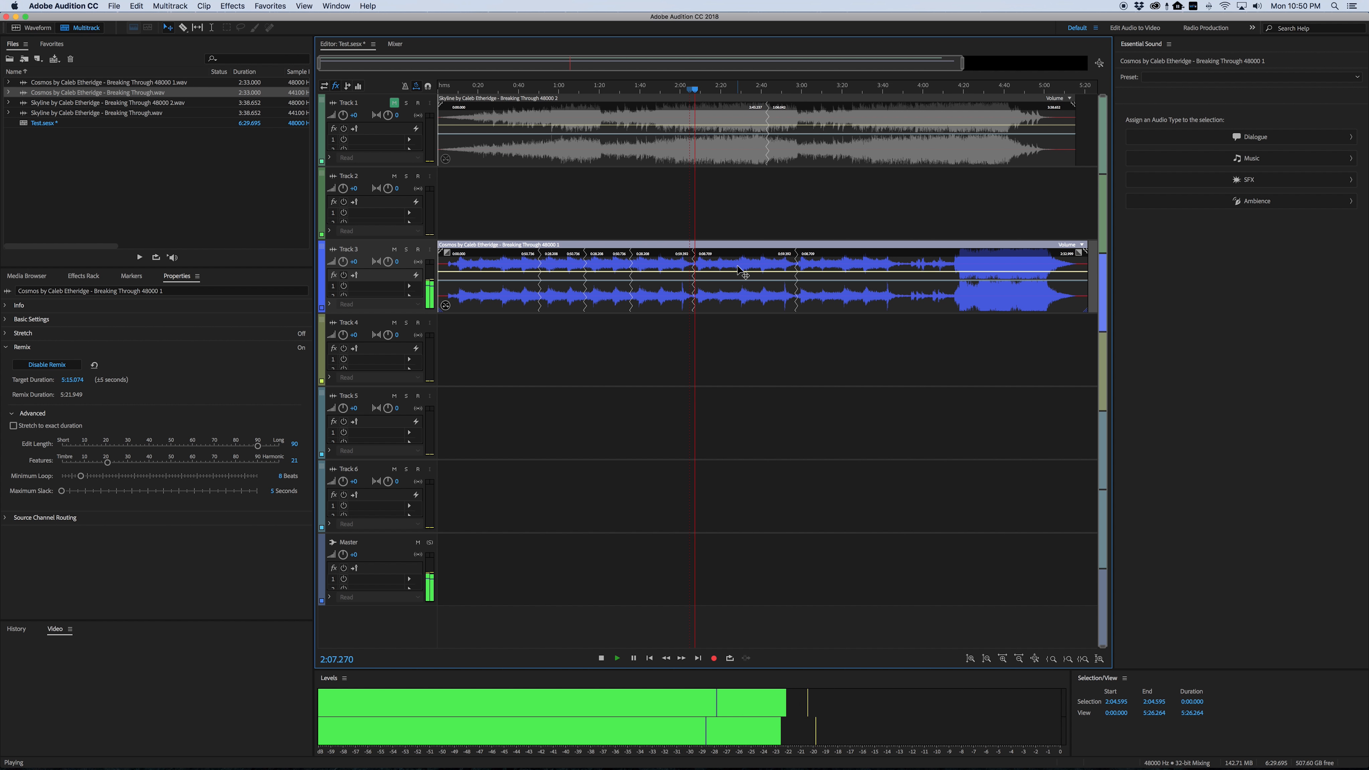
pyautogui.press('space')
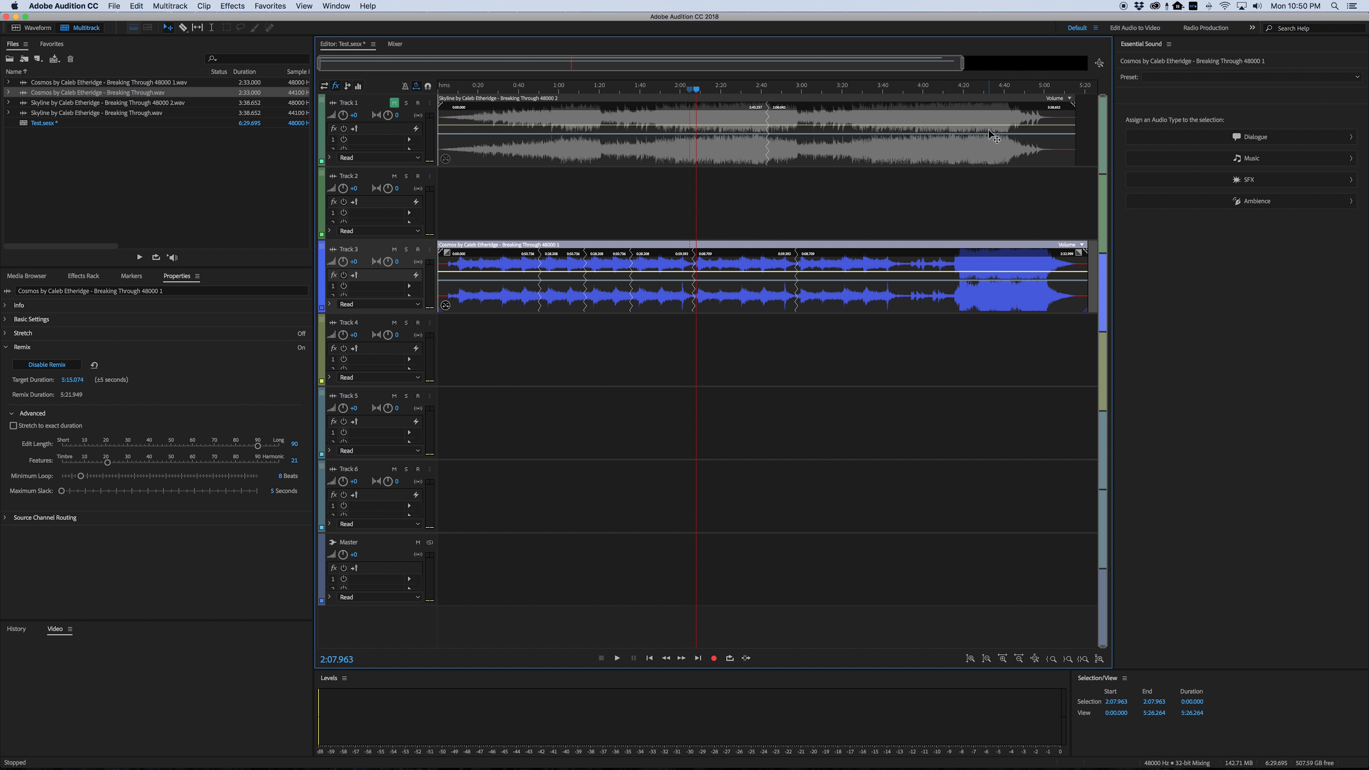
# Shorten the Cosmos remix by its end edge to a target duration of about 5:10, using the playhead as the reference
pyautogui.moveTo(1057, 91); pyautogui.dragTo(1071, 96)
pyautogui.moveTo(1084, 253); pyautogui.dragTo(1066, 259)
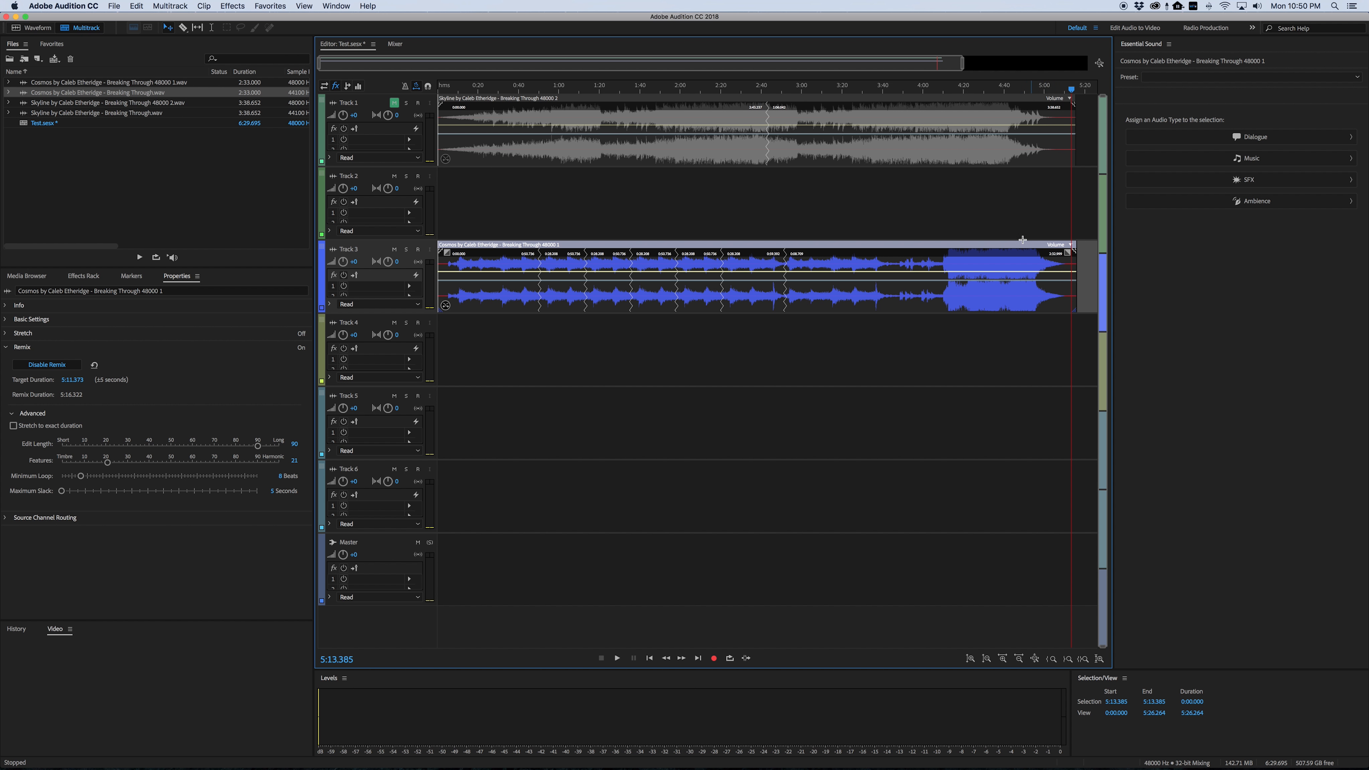
pyautogui.moveTo(1048, 91); pyautogui.dragTo(1062, 91)
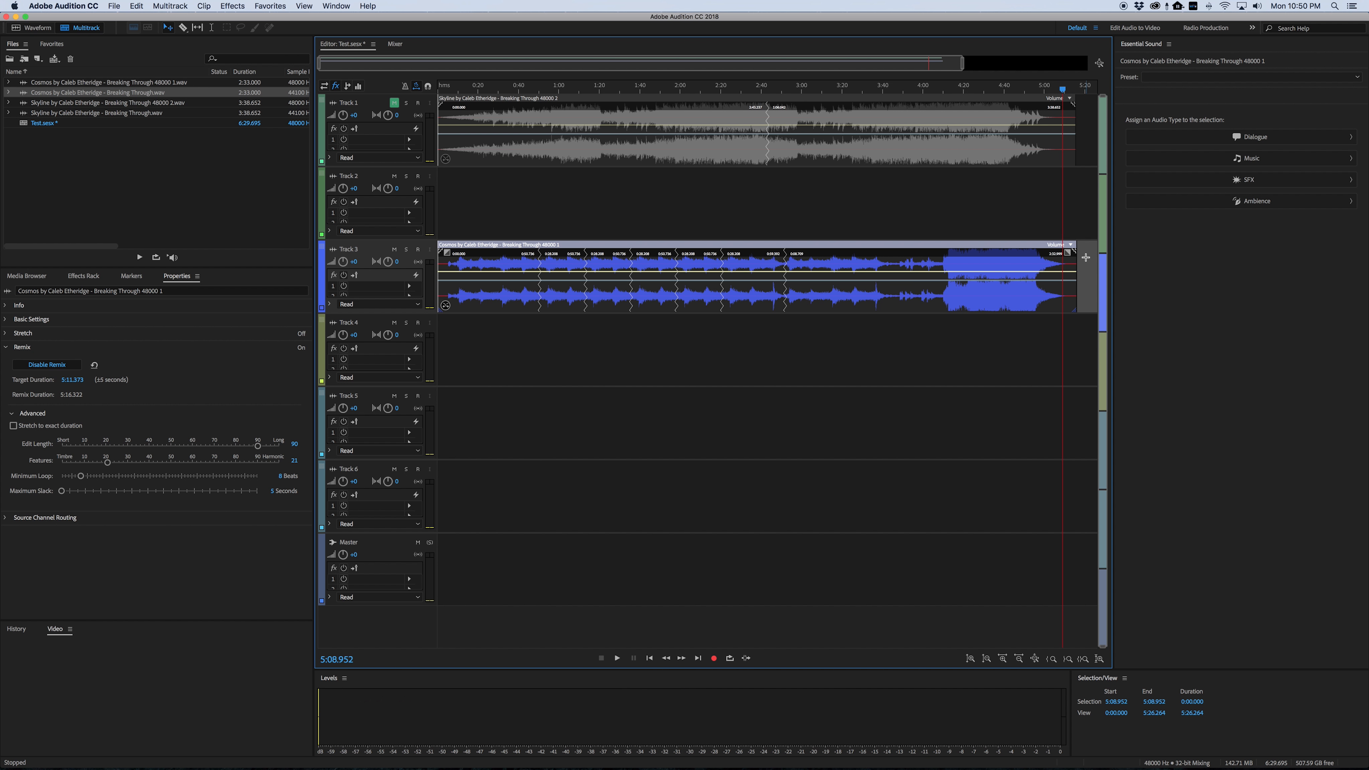
pyautogui.moveTo(1077, 253); pyautogui.dragTo(1064, 252)
# Scrub through the ending of the Cosmos remix, finishing at about 5:10
pyautogui.moveTo(1062, 93); pyautogui.dragTo(1035, 207)
pyautogui.moveTo(1034, 89); pyautogui.dragTo(1055, 90)
pyautogui.moveTo(1057, 93); pyautogui.dragTo(1063, 91)
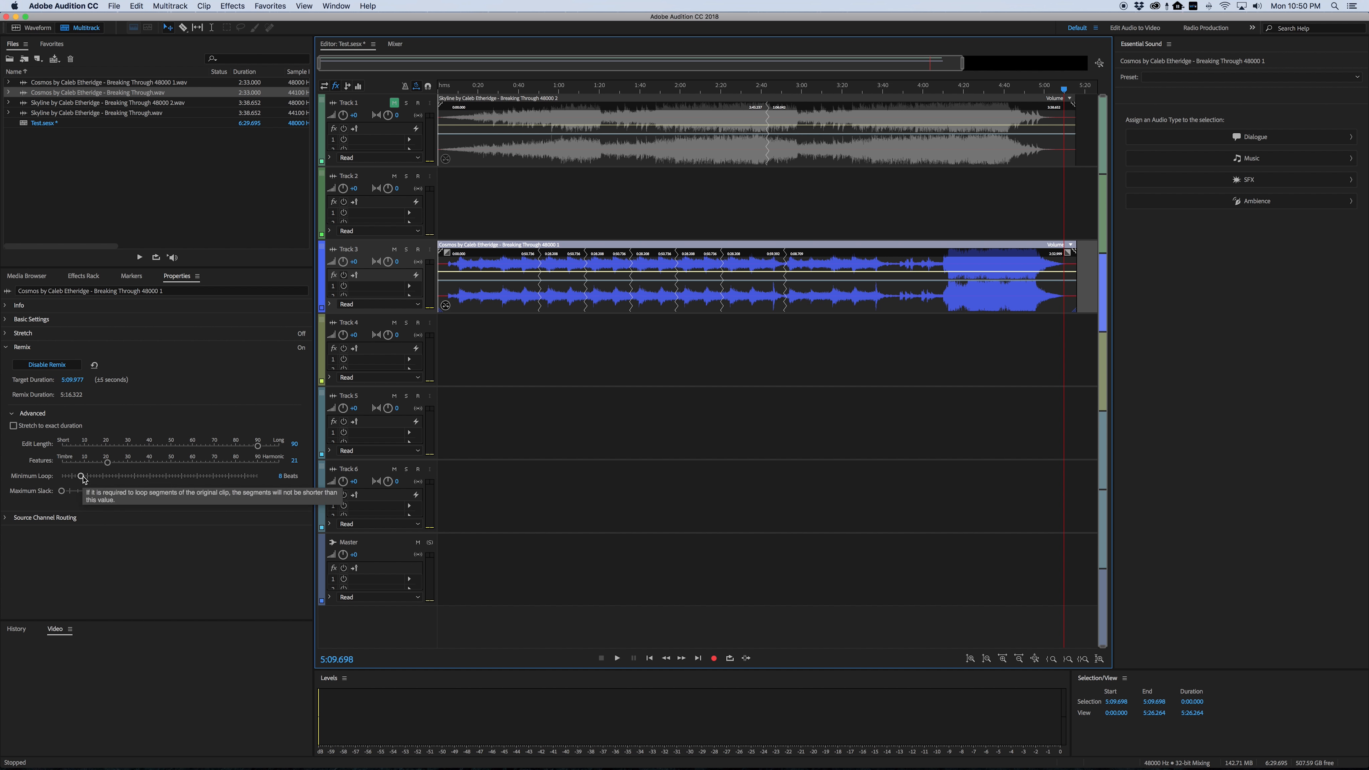
# Set the Cosmos remix's Minimum Loop to 21 beats and enable stretching to the exact duration
pyautogui.moveTo(82, 478); pyautogui.dragTo(235, 482)
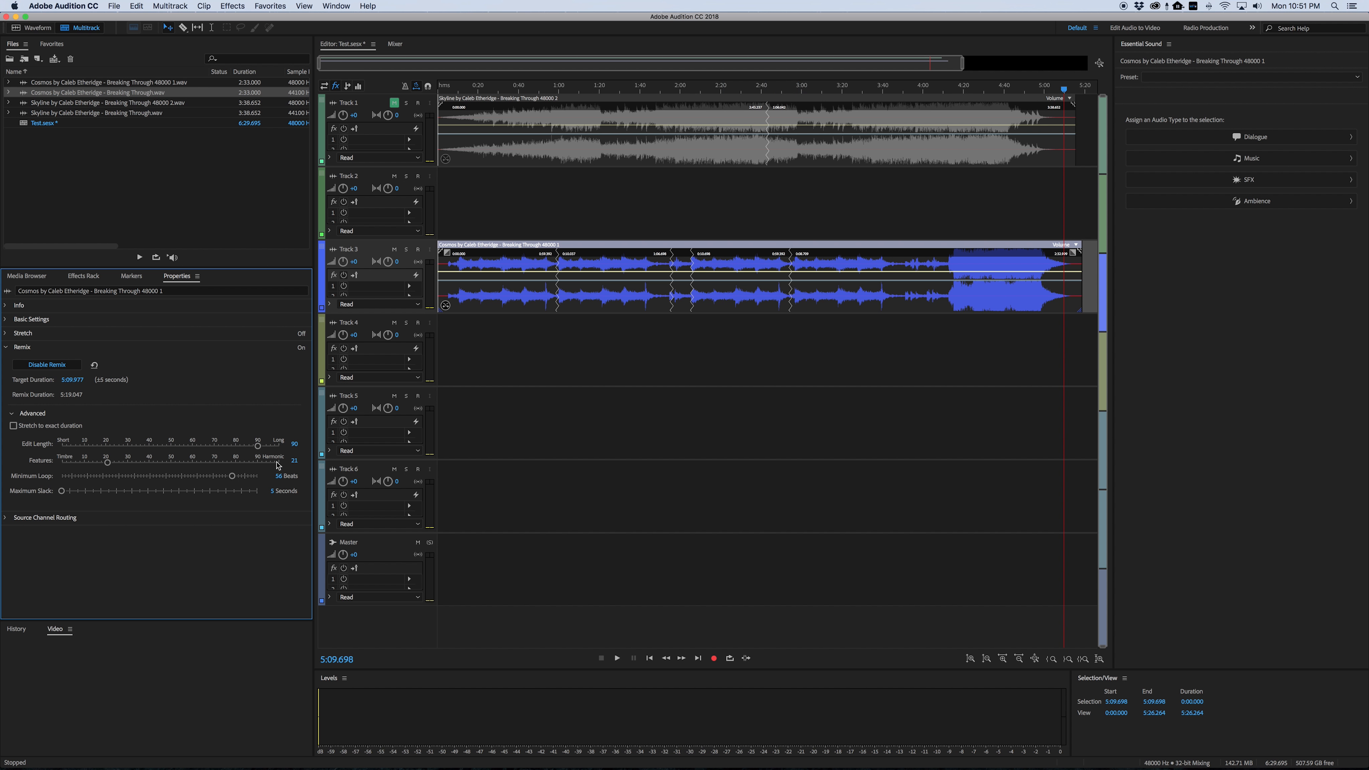
pyautogui.moveTo(233, 483); pyautogui.dragTo(121, 488)
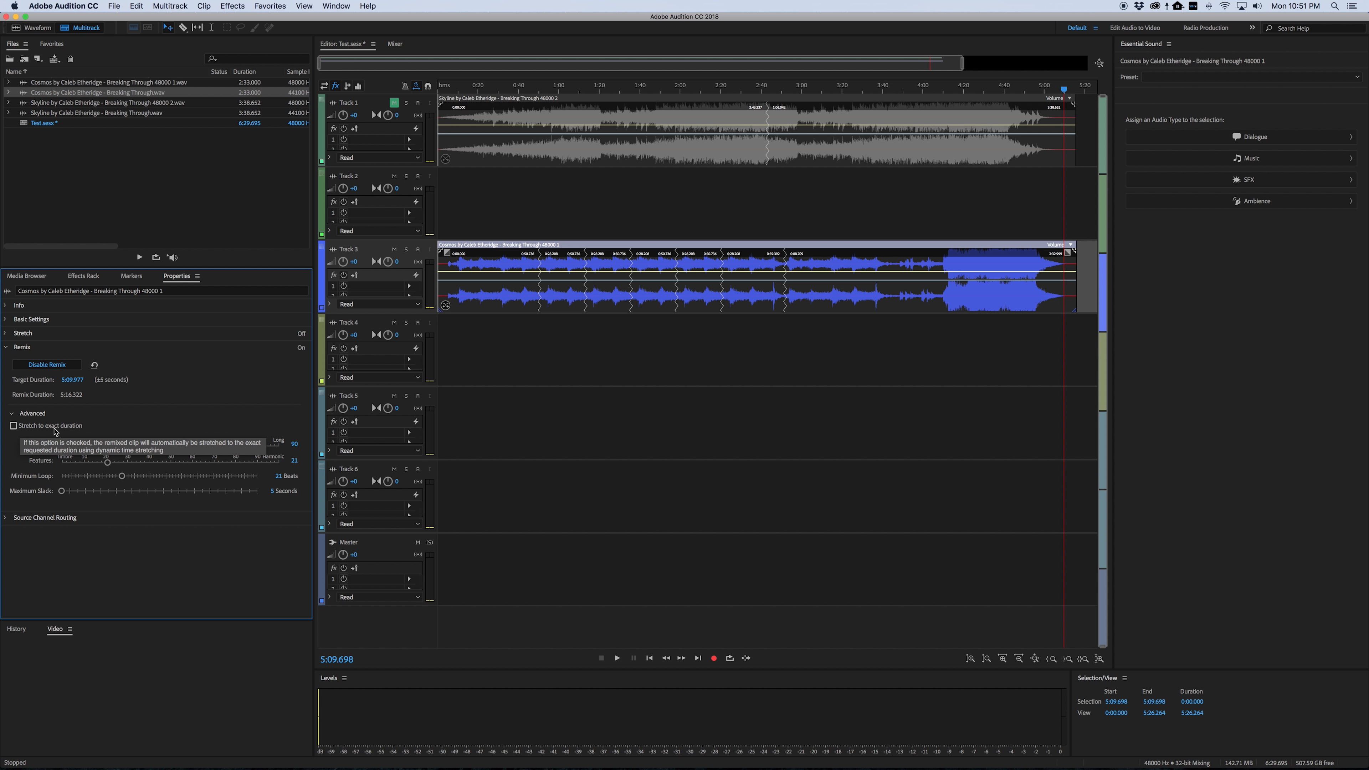
pyautogui.click(14, 426)
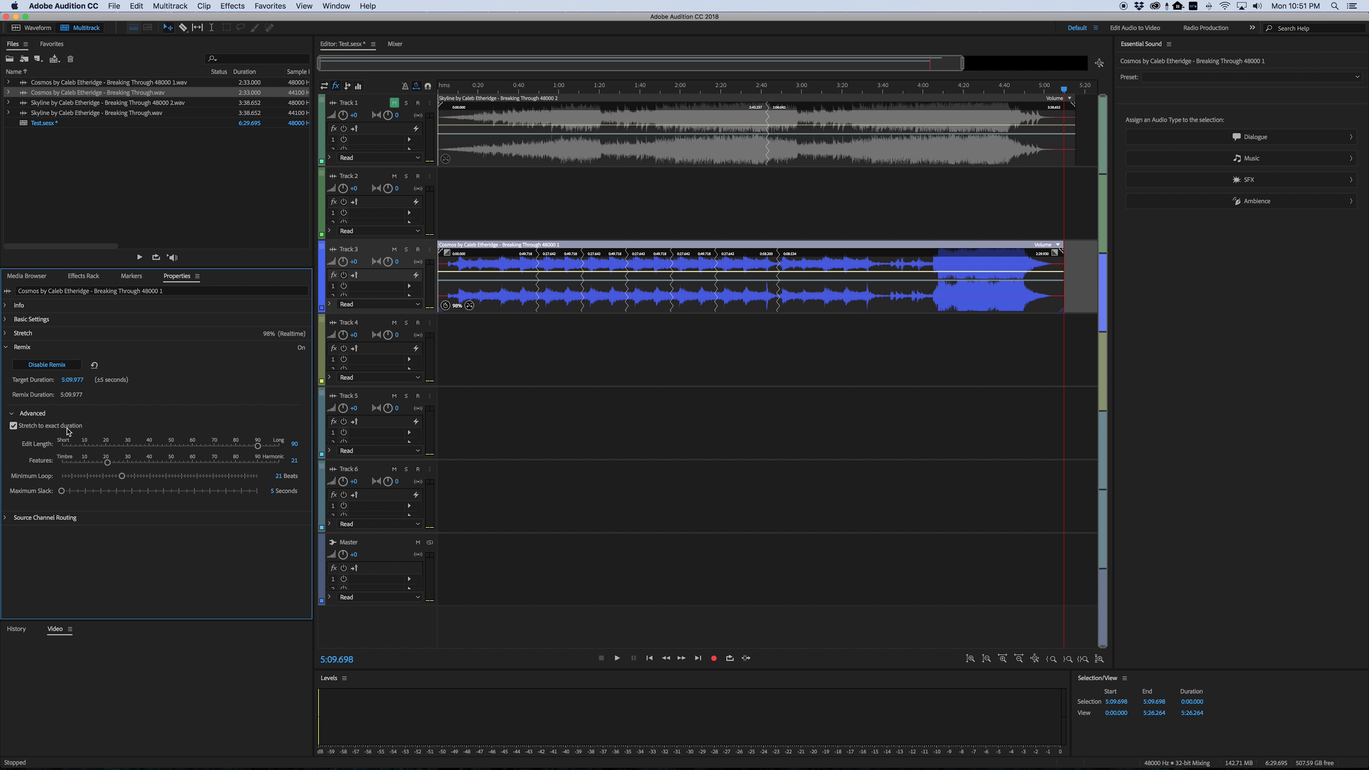
# Set the Cosmos remix's target duration to 5:00.000 and Features to 67
pyautogui.click(73, 381)
pyautogui.press('Return')
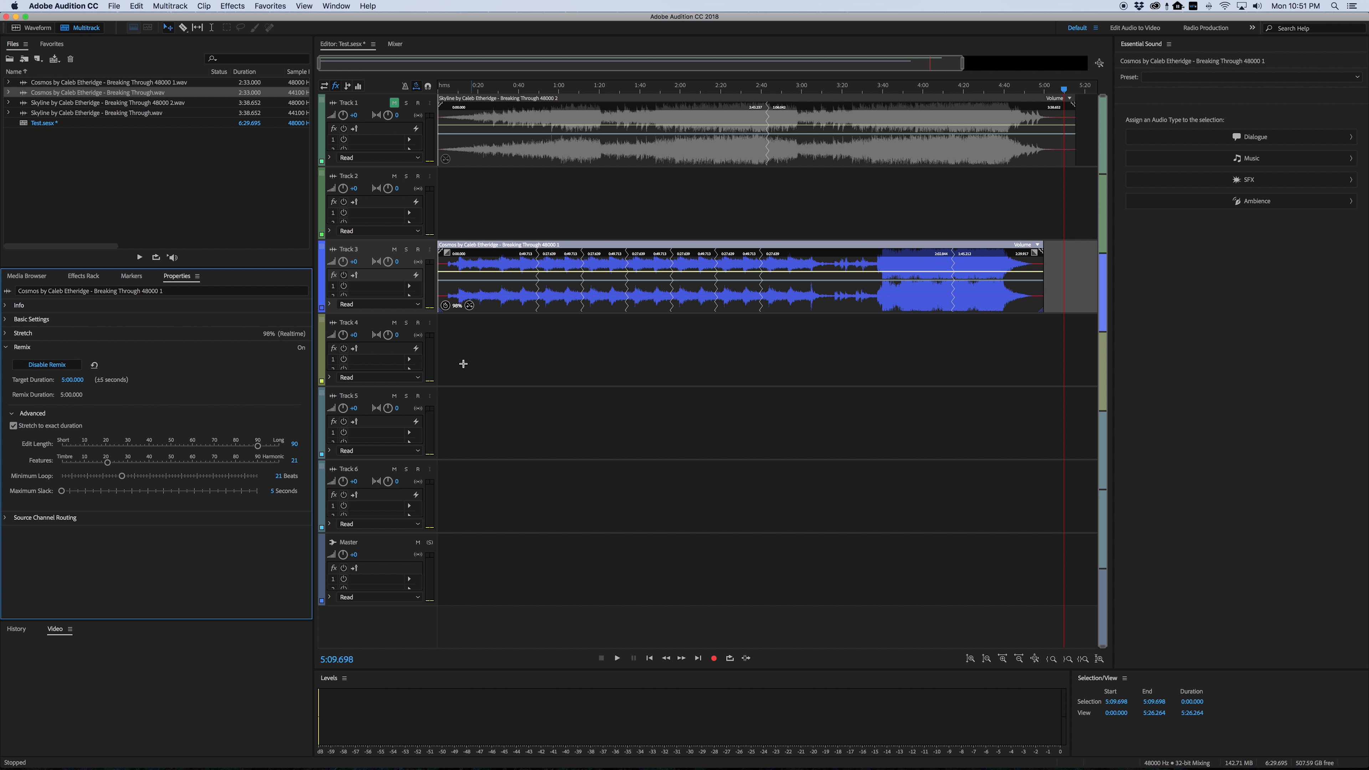
pyautogui.moveTo(116, 464); pyautogui.dragTo(207, 464)
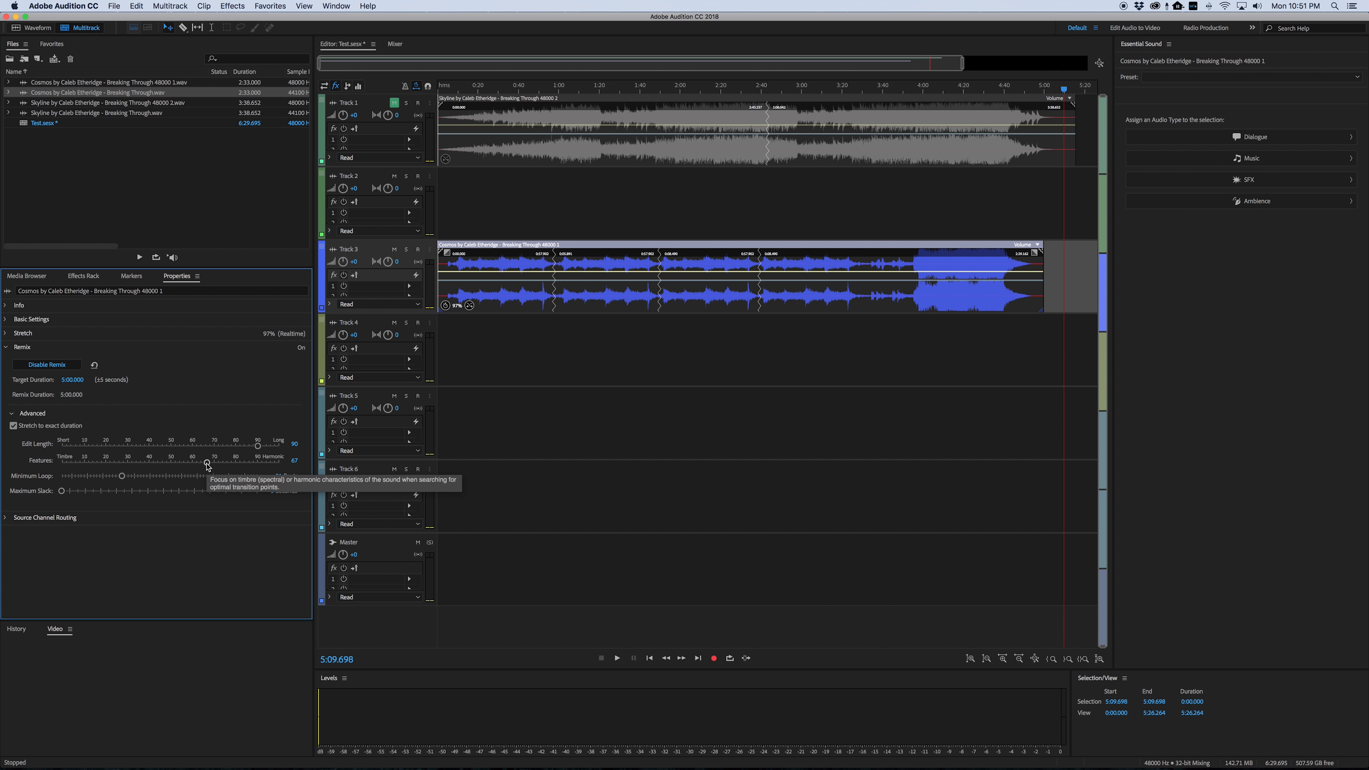